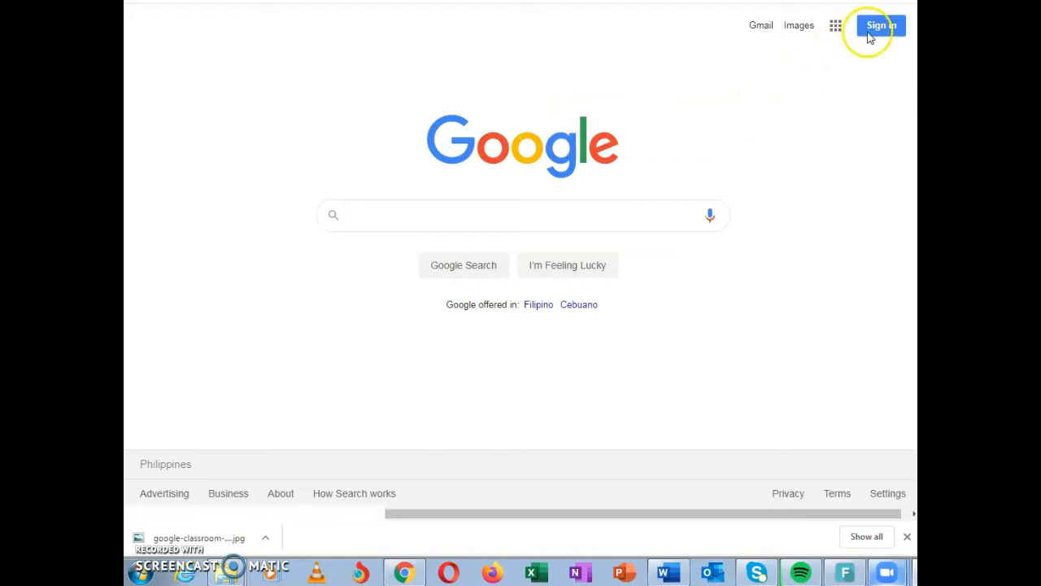
# Sign in to Google with the teacher's account e-mail and enter the account password
pyautogui.click(548, 228)
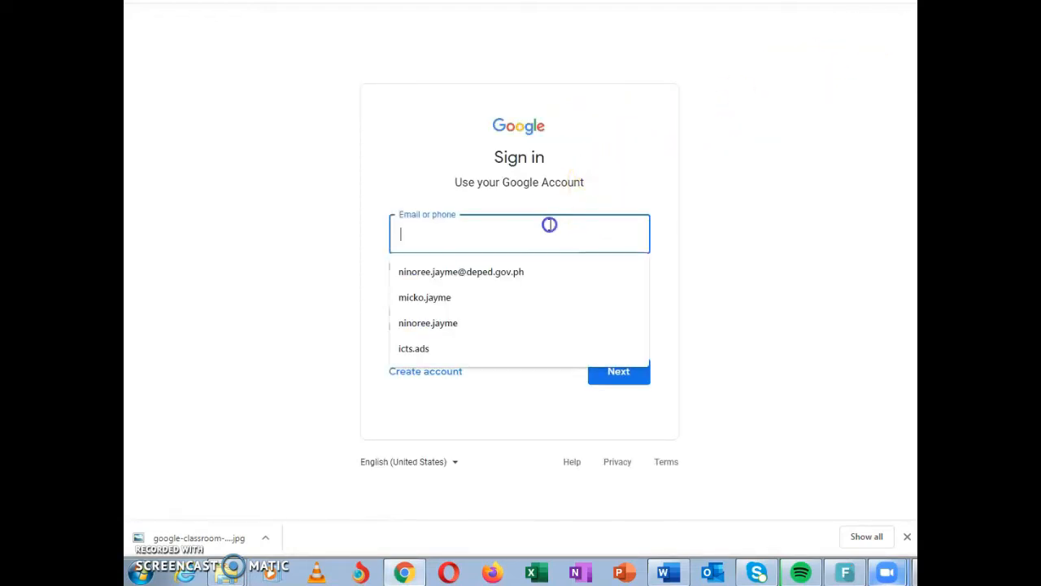
pyautogui.click(500, 271)
pyautogui.click(602, 372)
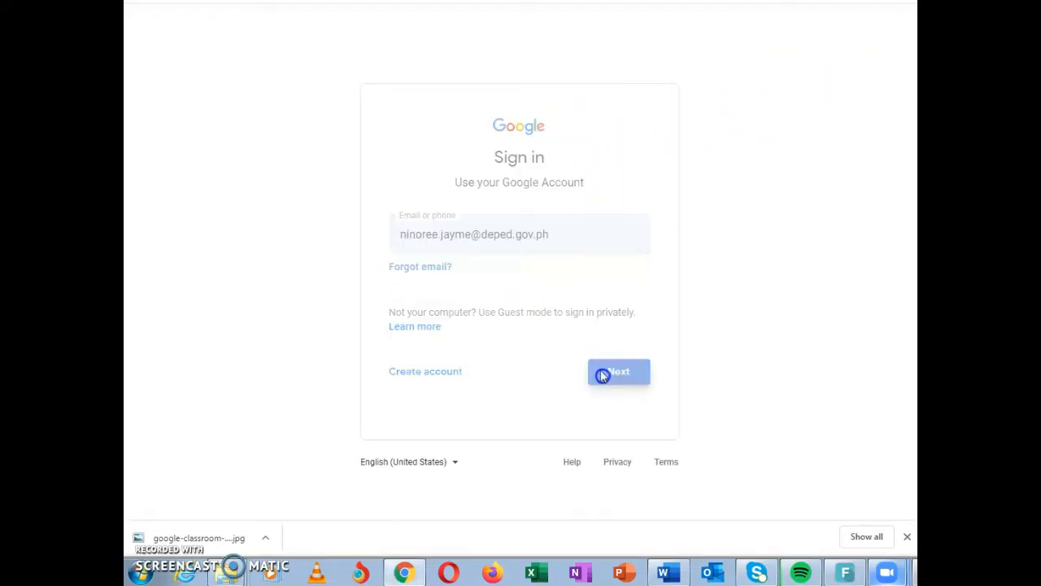
pyautogui.click(506, 245)
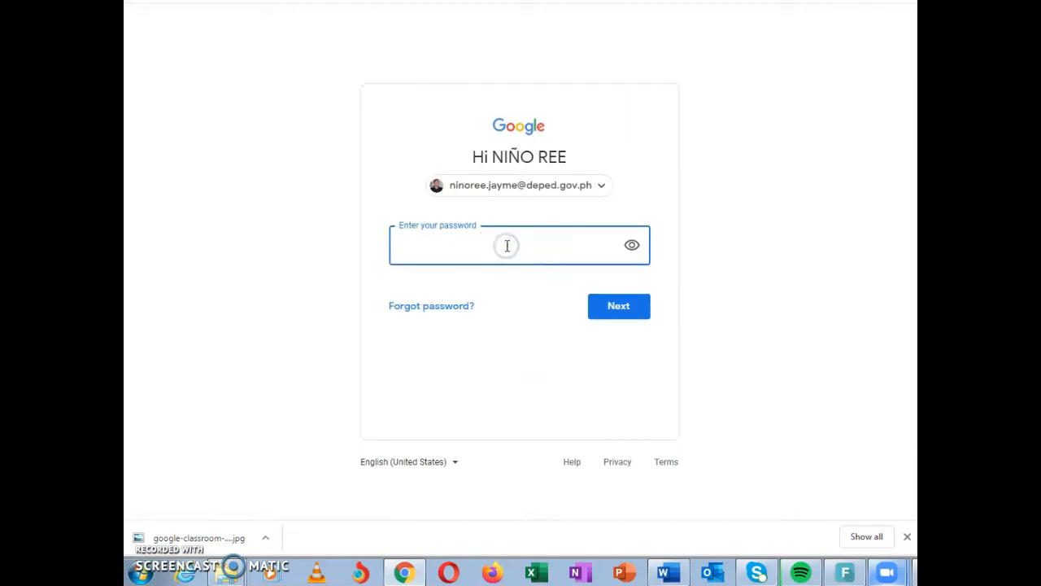
pyautogui.write('••••••••••••')
pyautogui.press('Return')
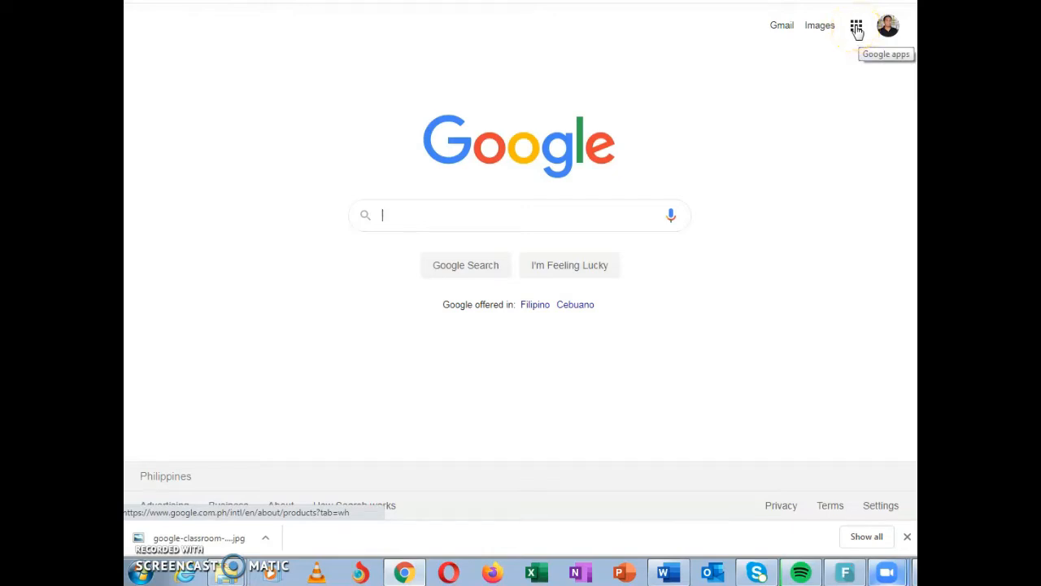
# Open Google Classroom from the signed-in teacher account and start creating a new class
pyautogui.click(856, 27)
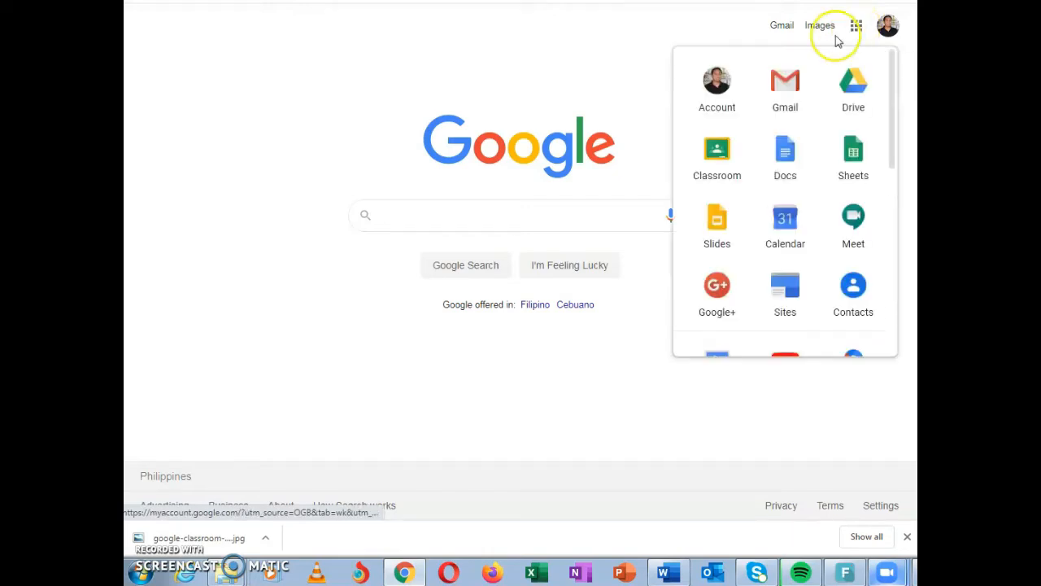
pyautogui.click(723, 158)
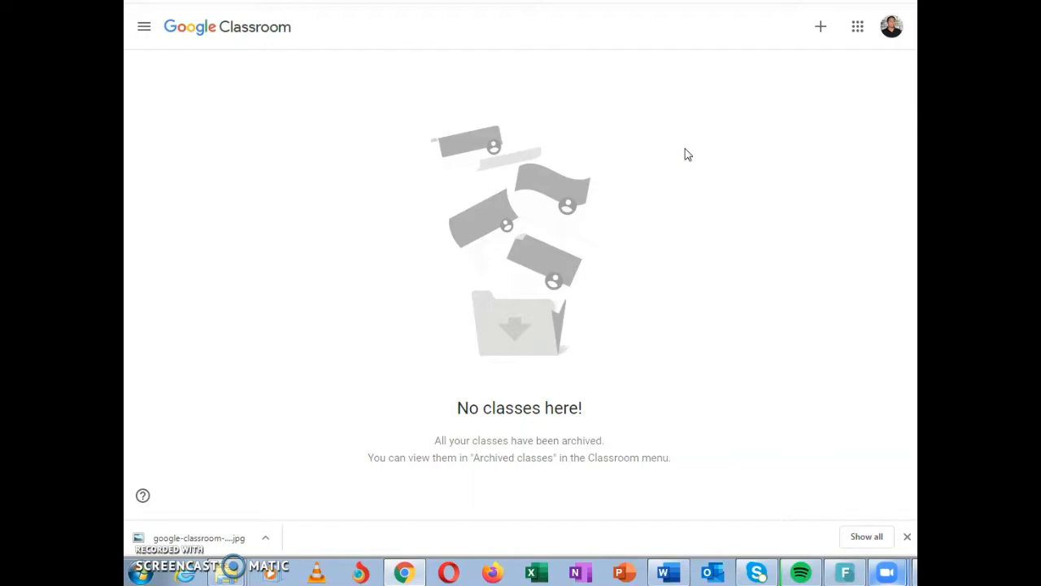
pyautogui.click(823, 29)
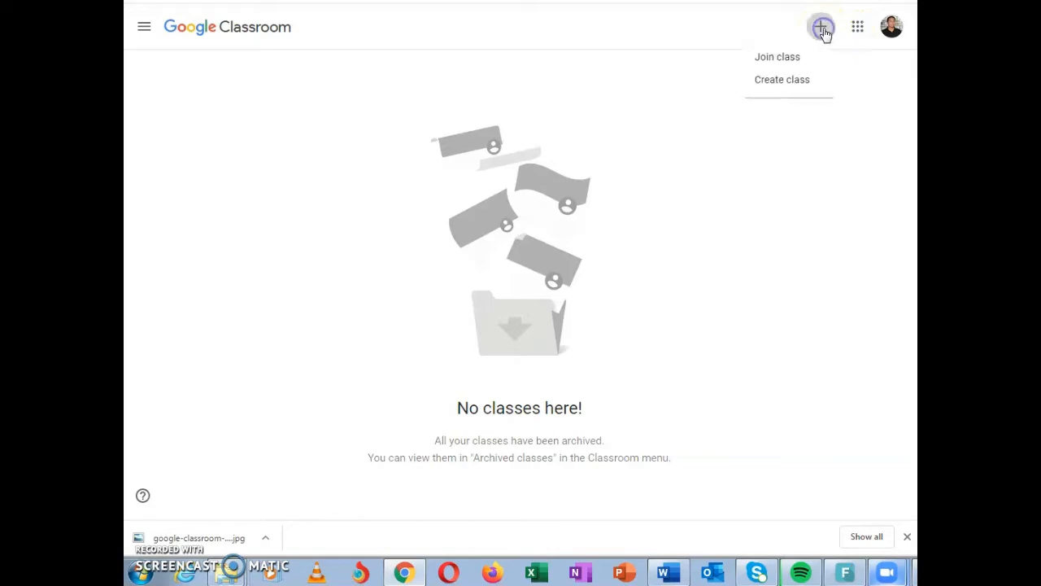
pyautogui.click(784, 82)
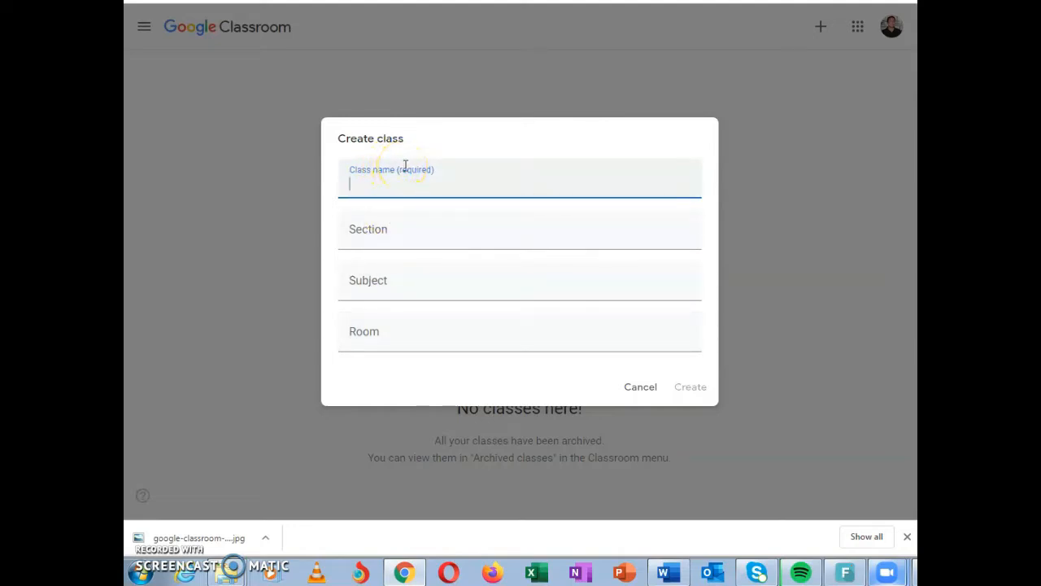
# Name the new class as the teacher's Math Class and set its section to Avocado
pyautogui.write("Sir Jayme's Math Class")
pyautogui.click(386, 227)
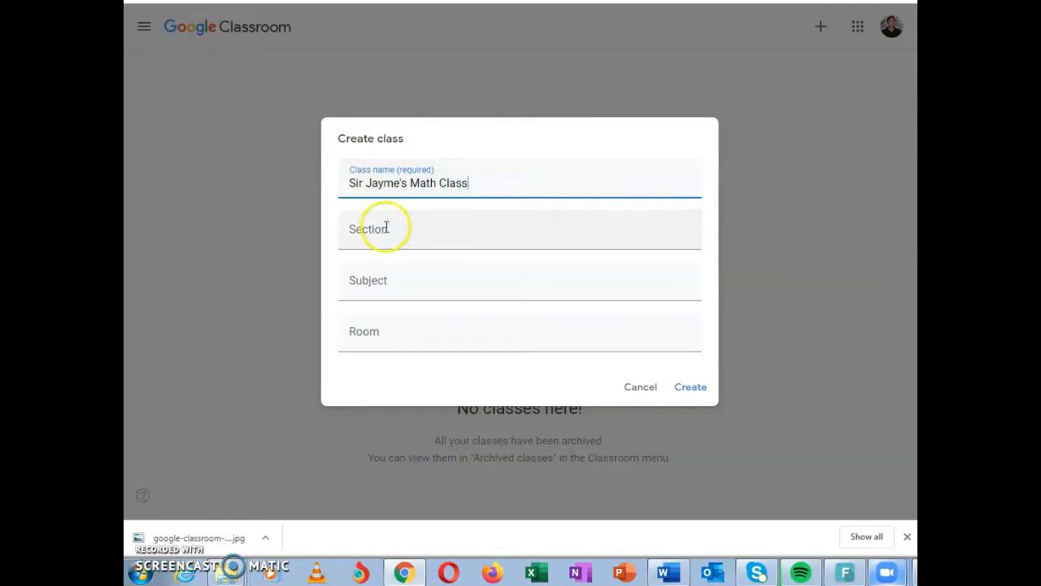
pyautogui.write('Avocado')
# Set the subject to Mathematics and the room to 101, and create the class
pyautogui.click(390, 284)
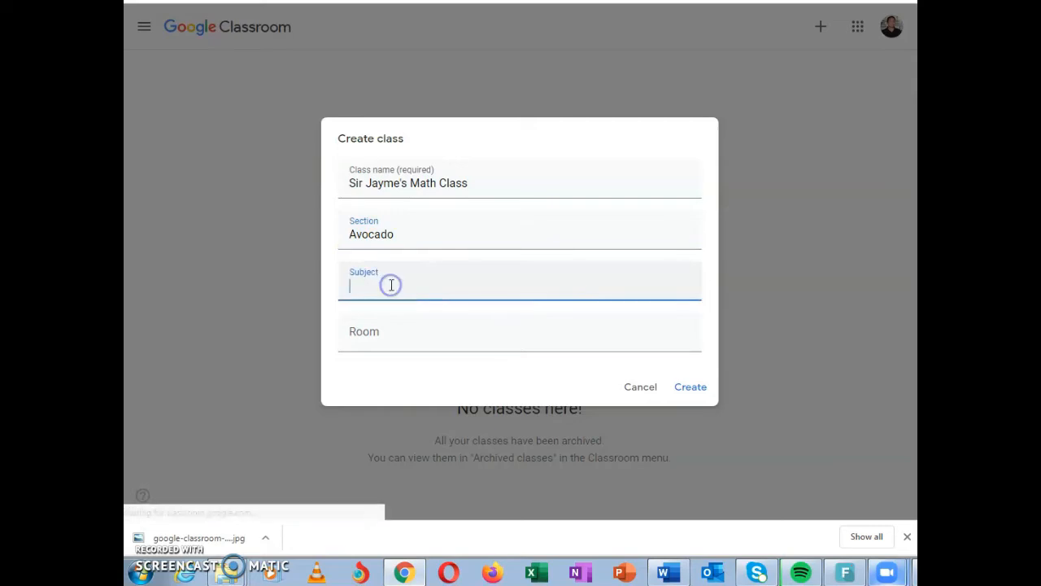
pyautogui.write('Mathematics')
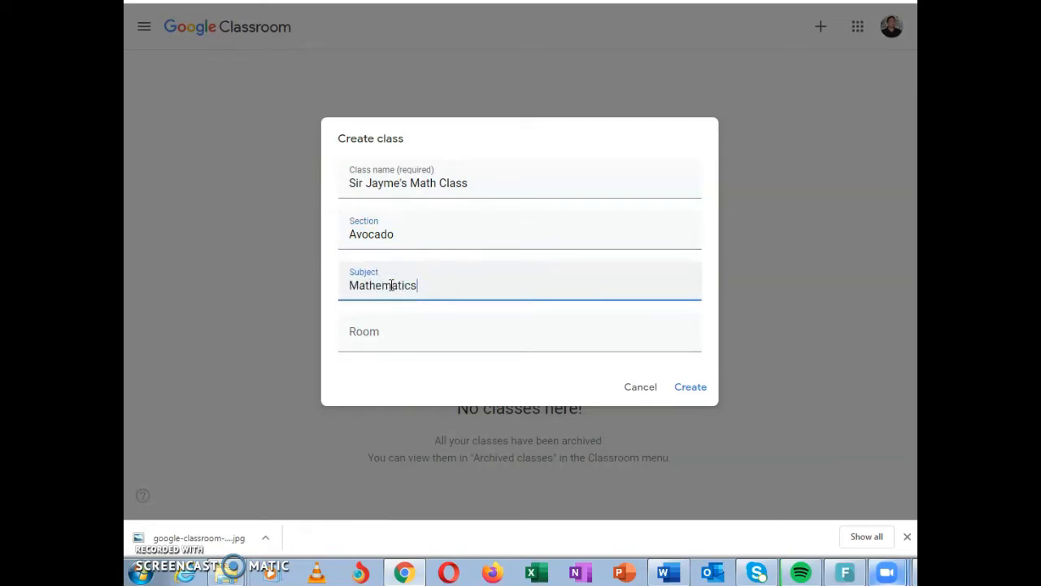
pyautogui.click(404, 328)
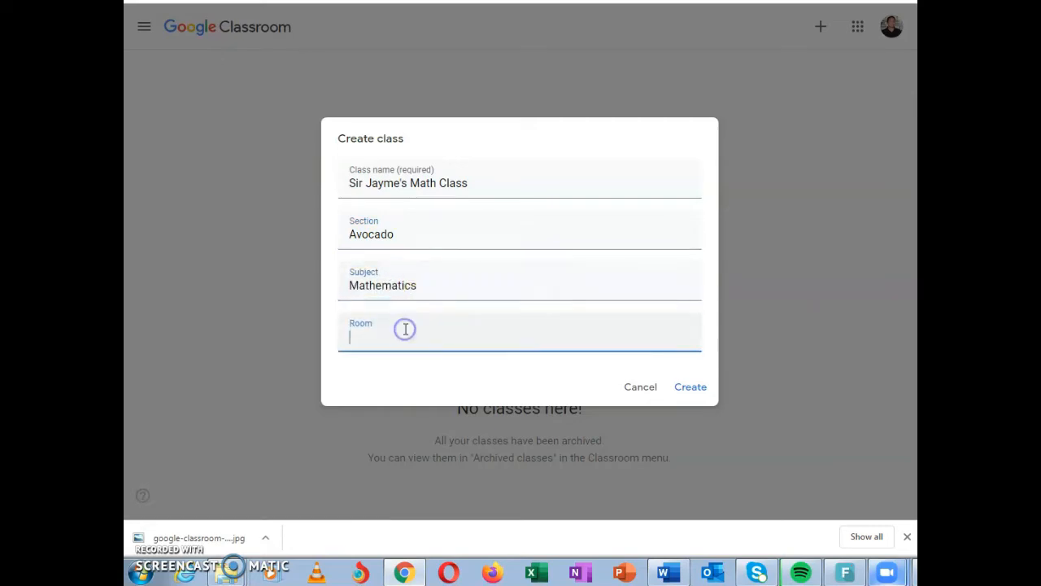
pyautogui.write('101')
pyautogui.click(693, 389)
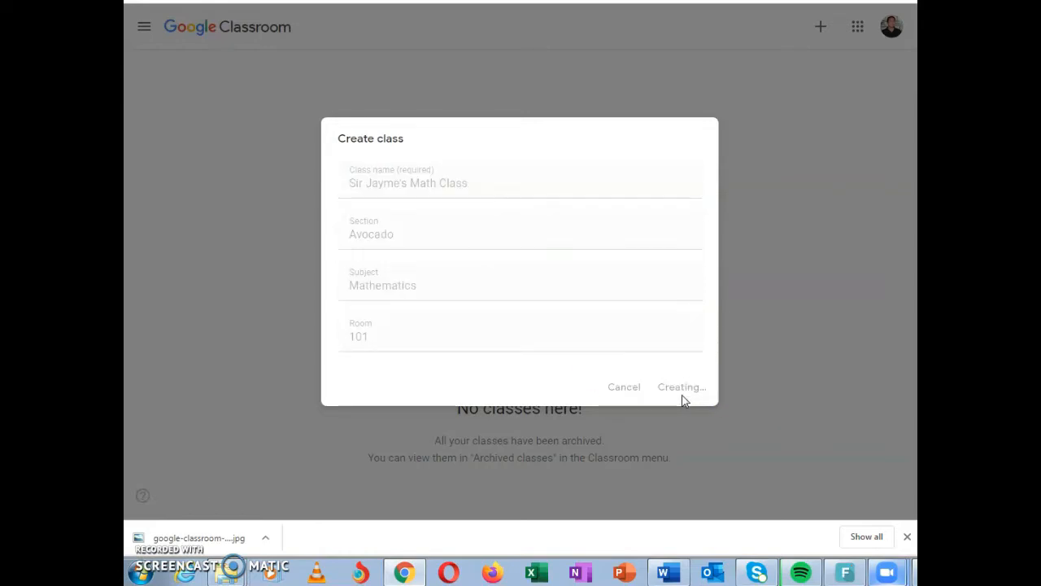
pyautogui.click(670, 402)
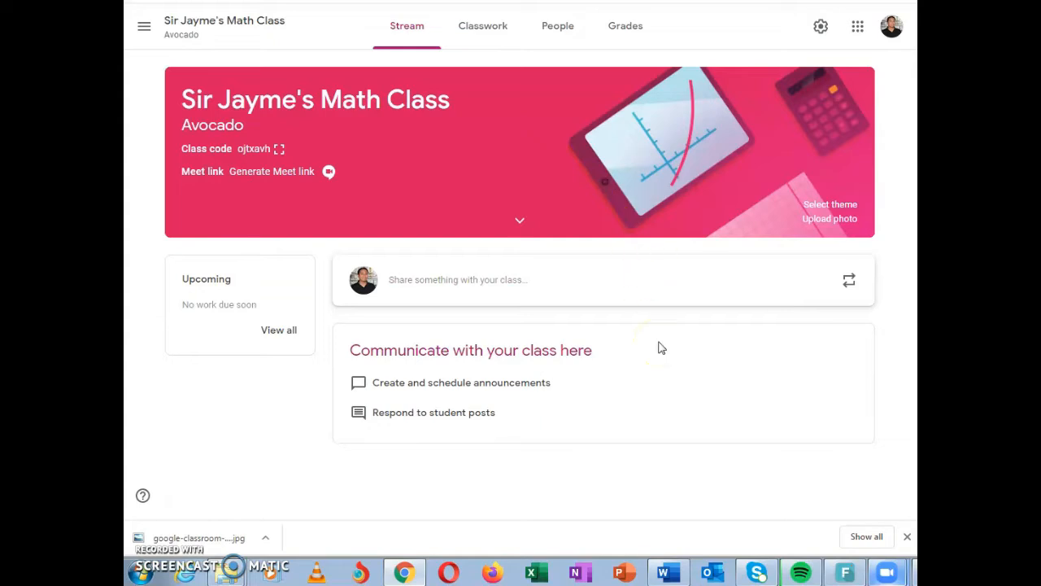
# Find a student by name, invite the matching e-mail address to the class, and return to the class stream
pyautogui.click(559, 29)
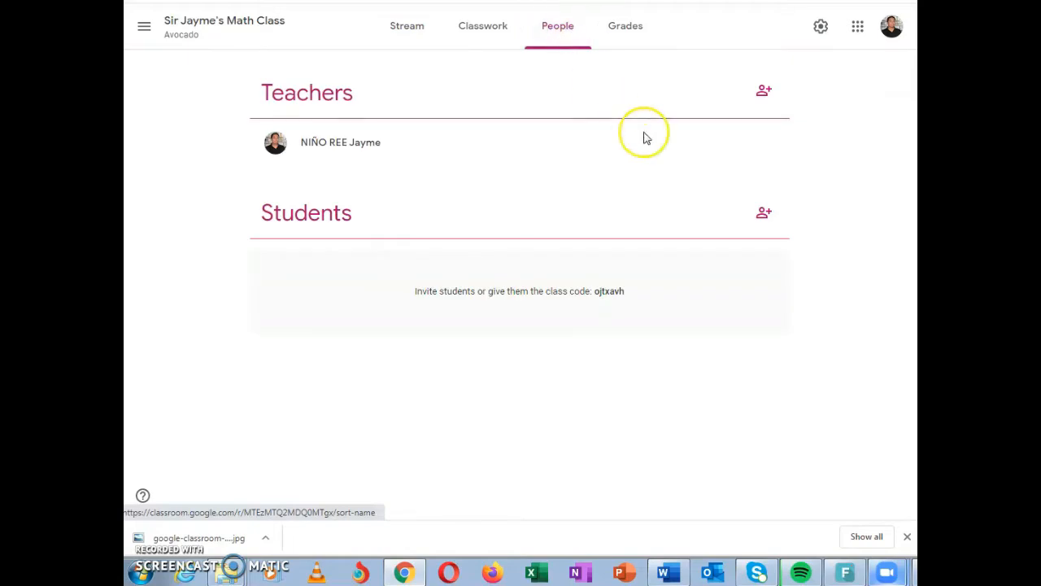
pyautogui.click(765, 215)
pyautogui.click(502, 153)
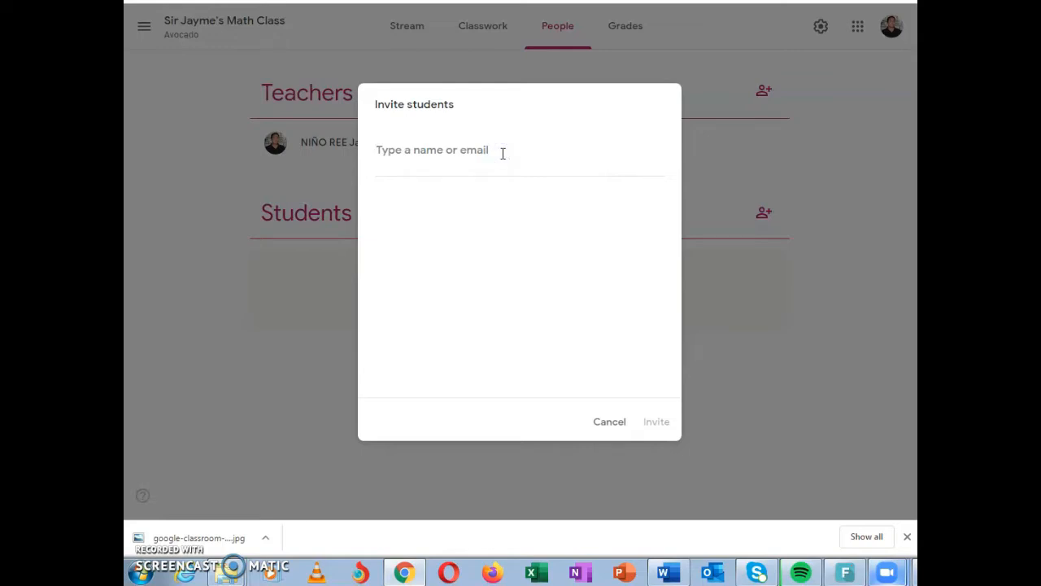
pyautogui.write('micko')
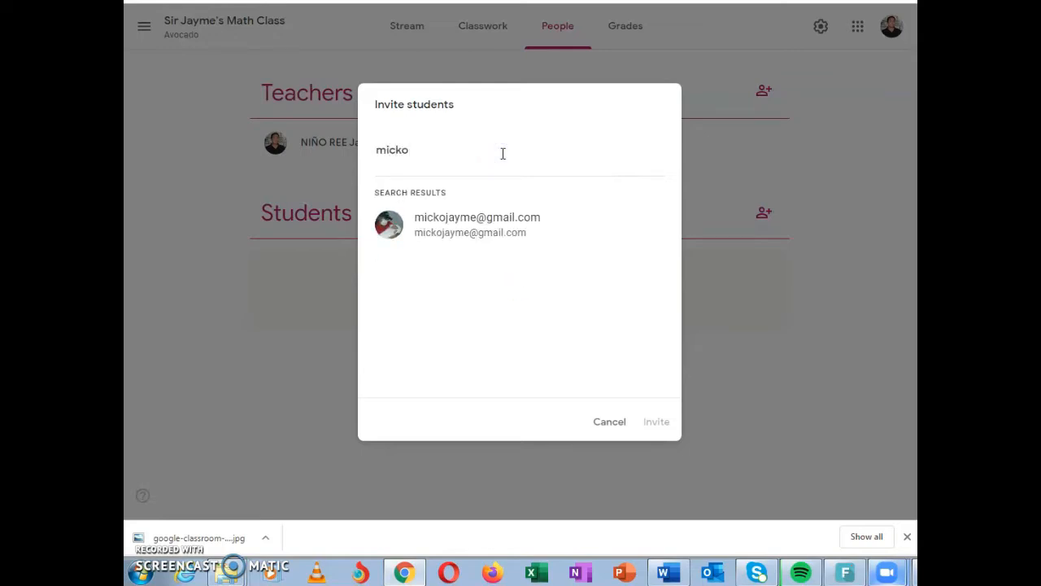
pyautogui.click(510, 225)
pyautogui.click(509, 226)
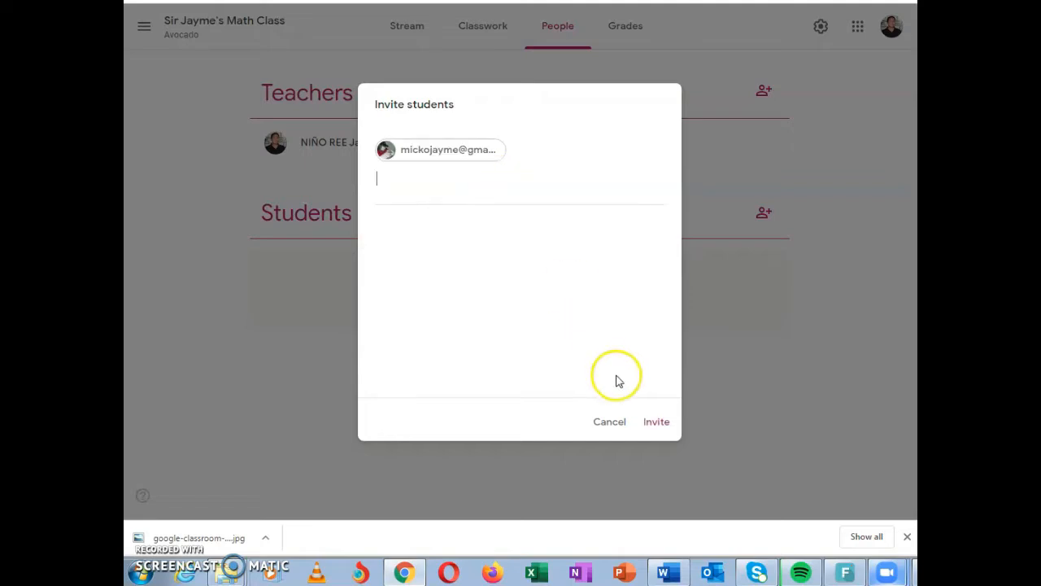
pyautogui.click(656, 423)
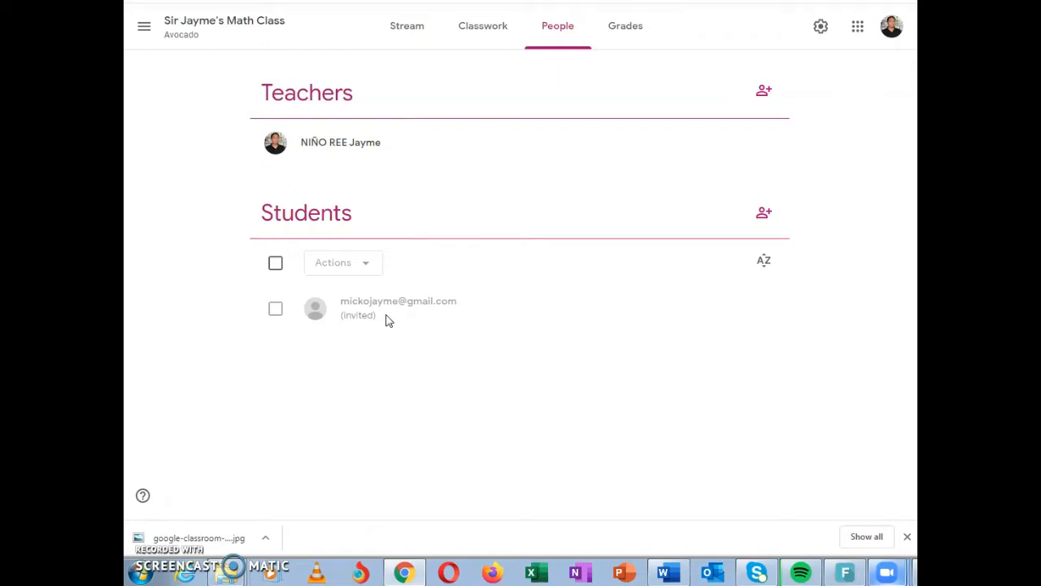
pyautogui.click(256, 29)
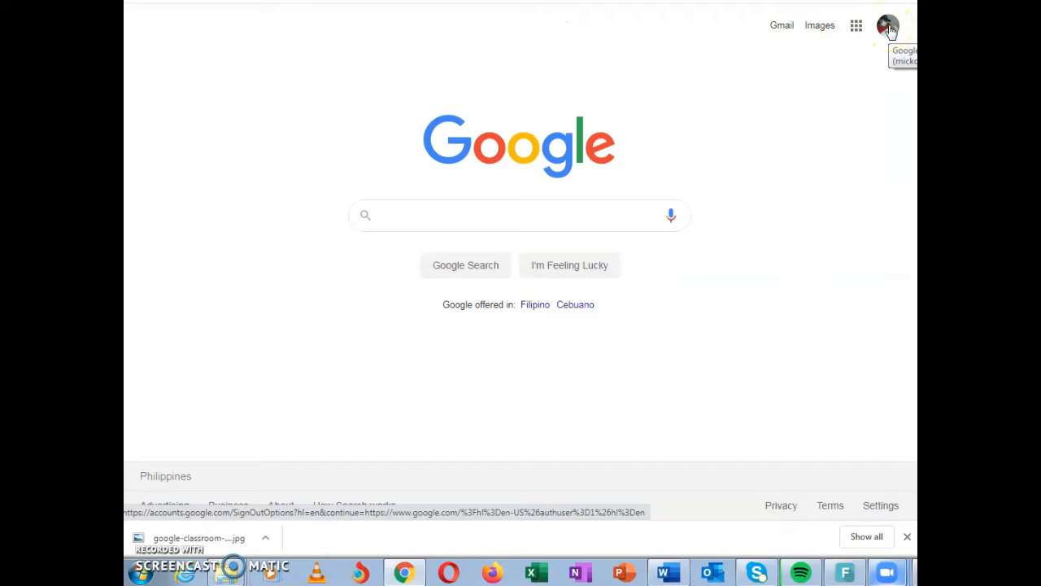
# Open Google Classroom in the student's Google account and start joining a class
pyautogui.click(859, 27)
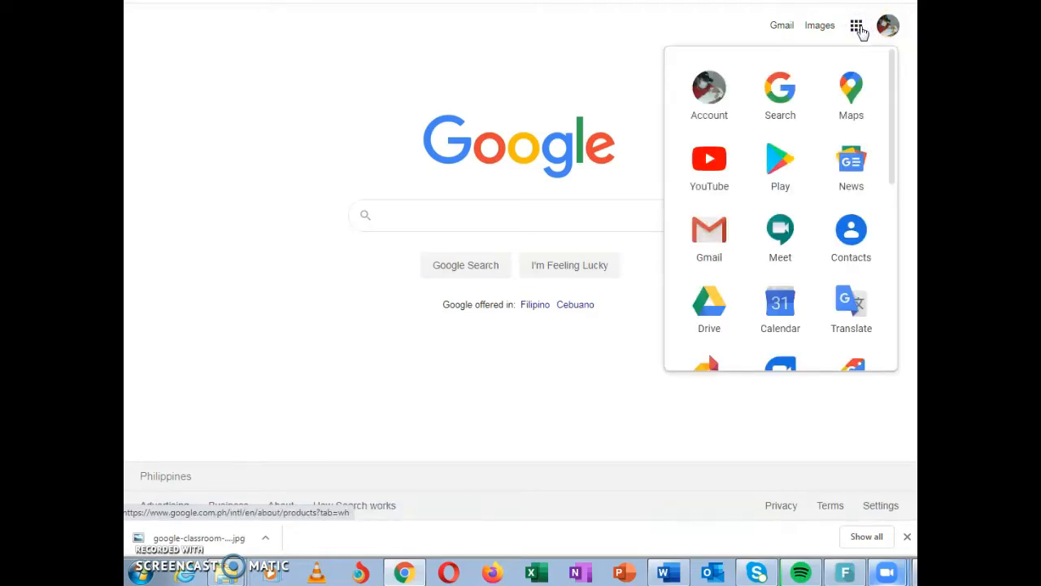
pyautogui.scroll(-5, 795, 189)
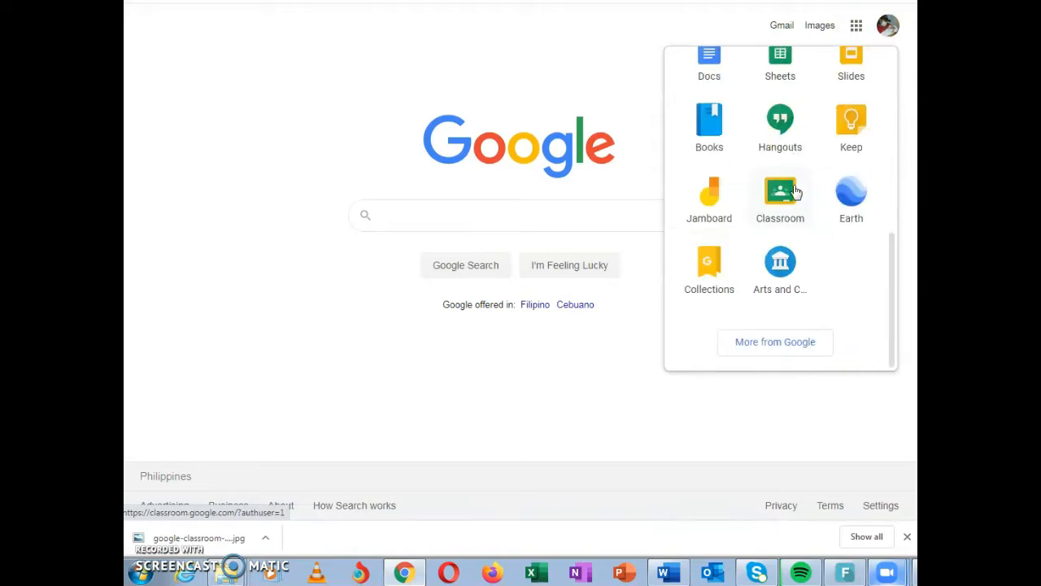
pyautogui.click(782, 192)
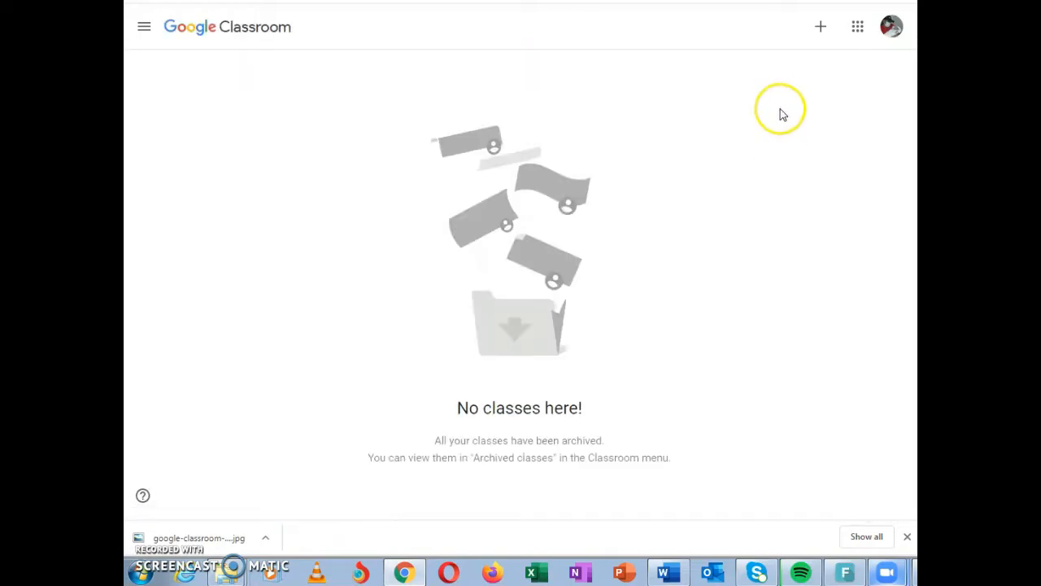
pyautogui.click(820, 27)
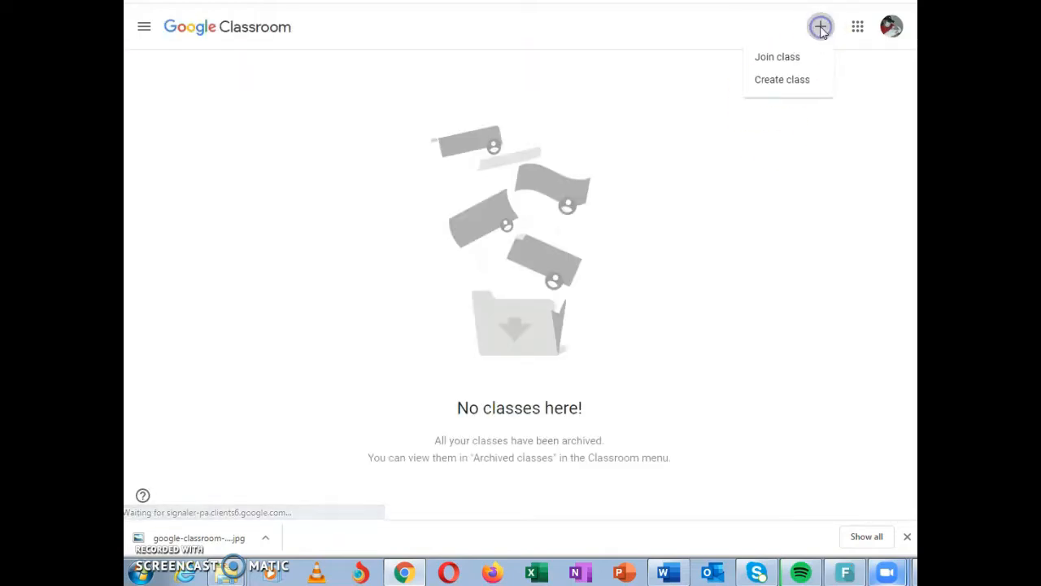
pyautogui.click(781, 60)
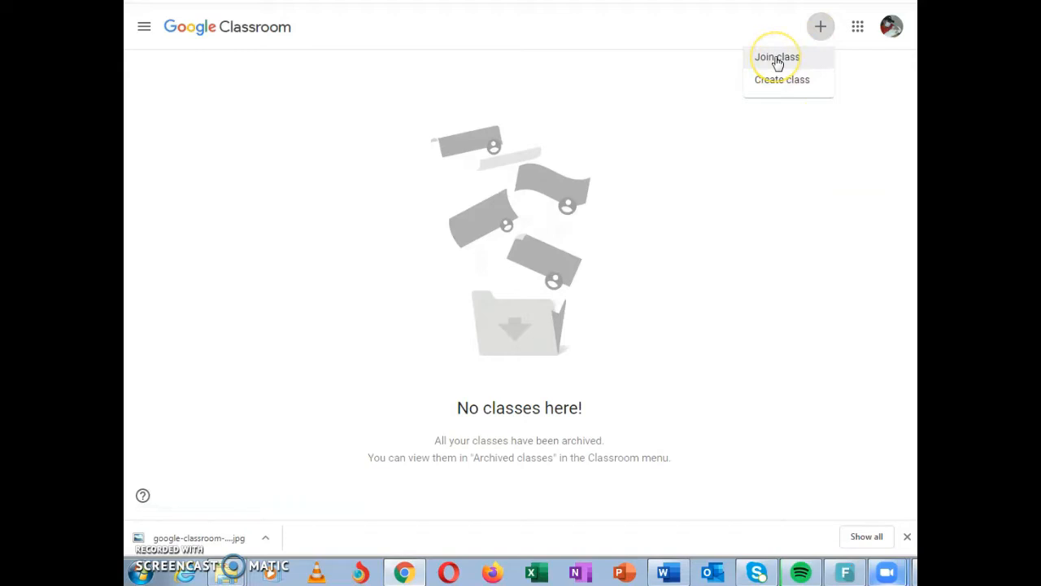
pyautogui.click(777, 58)
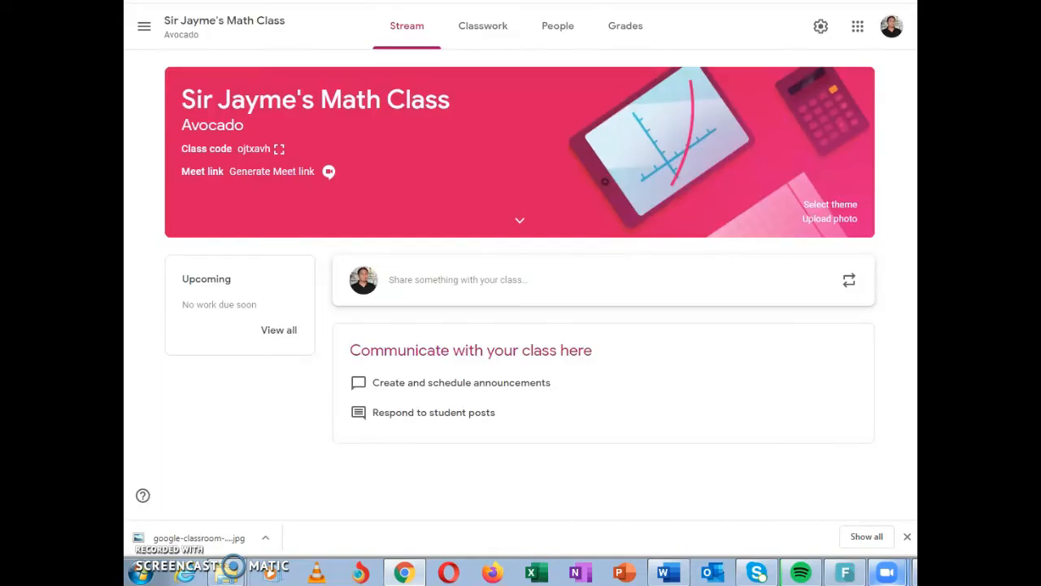
# Get the class code from the teacher's class stream, showing it enlarged, and join the class as the student
pyautogui.click(254, 149)
pyautogui.doubleClick(254, 149)
pyautogui.click(279, 149)
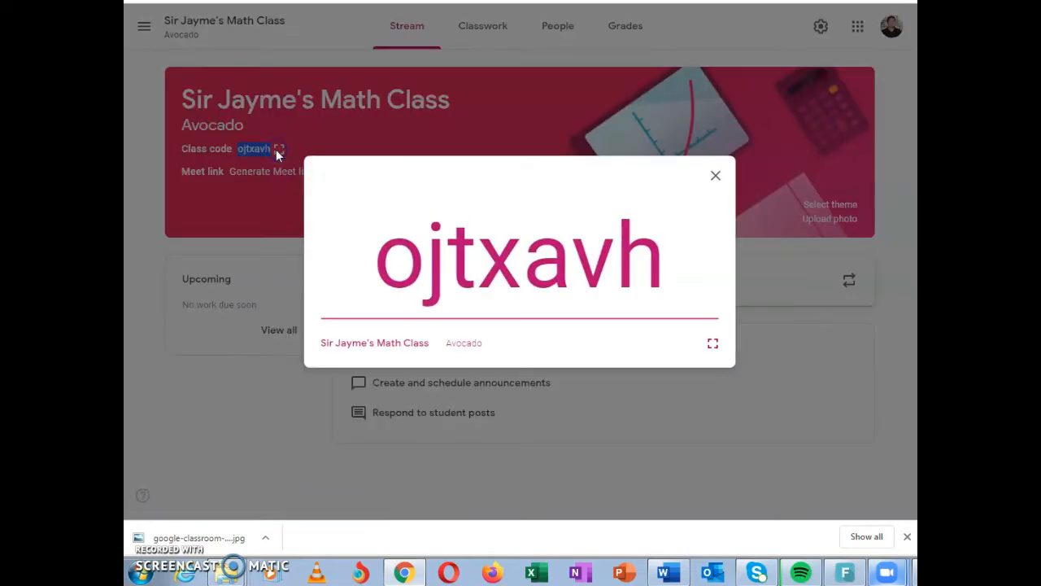
pyautogui.click(277, 148)
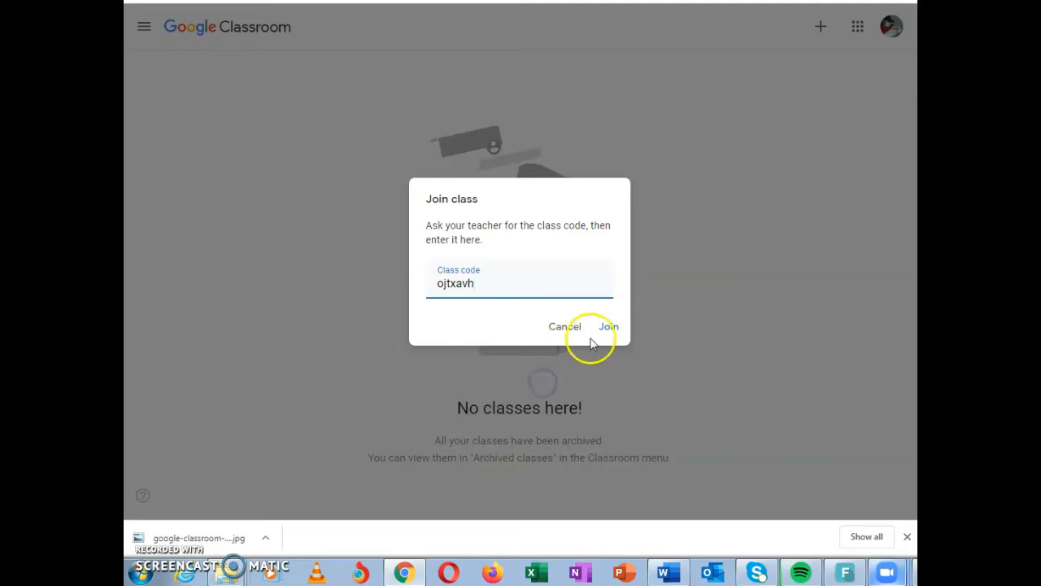
pyautogui.click(609, 328)
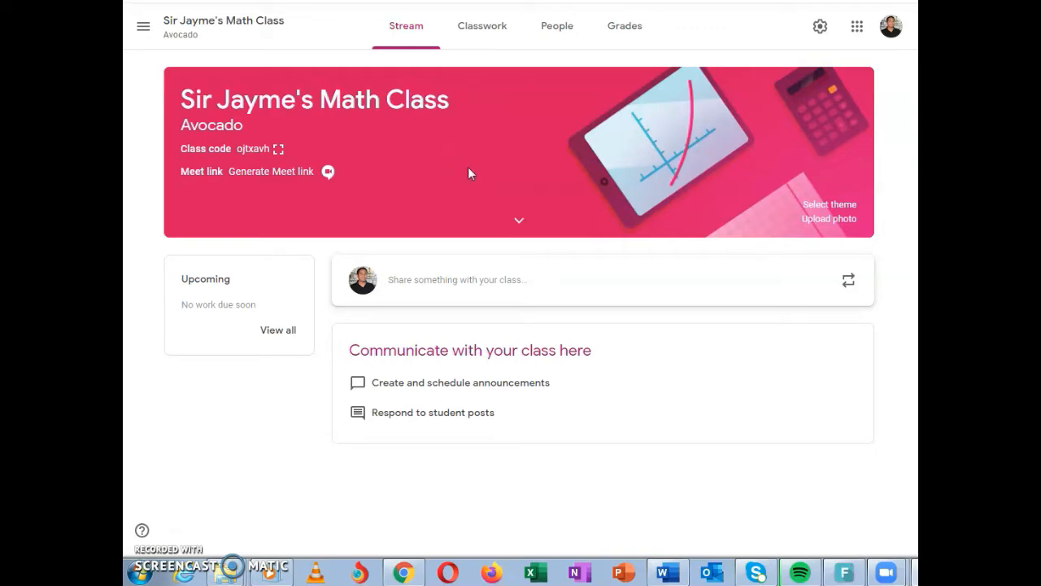
# Apply the Geometry theme from the Math & Science gallery to the class and look at the photo upload option
pyautogui.click(830, 205)
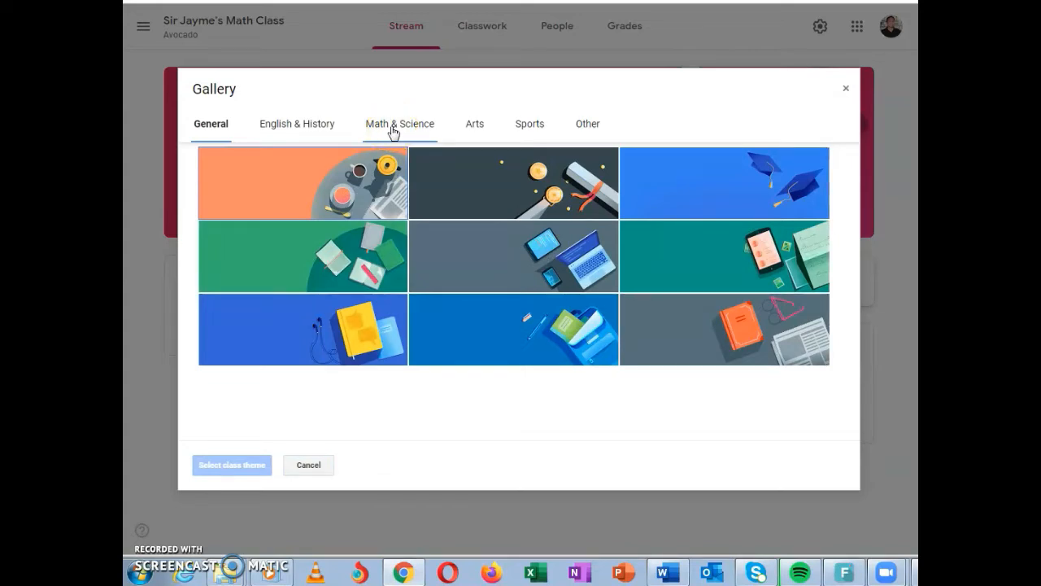
pyautogui.click(393, 129)
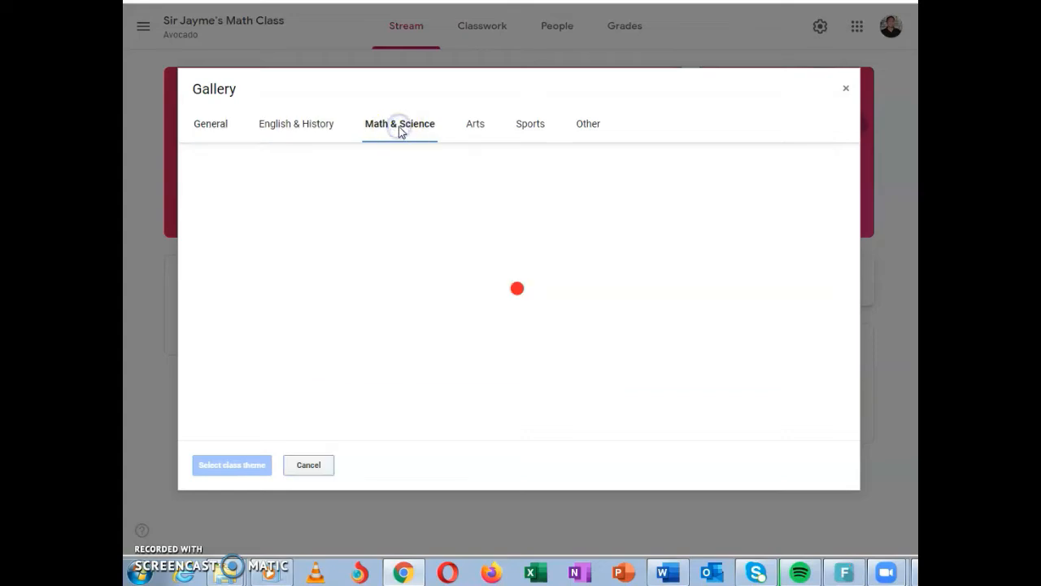
pyautogui.click(726, 181)
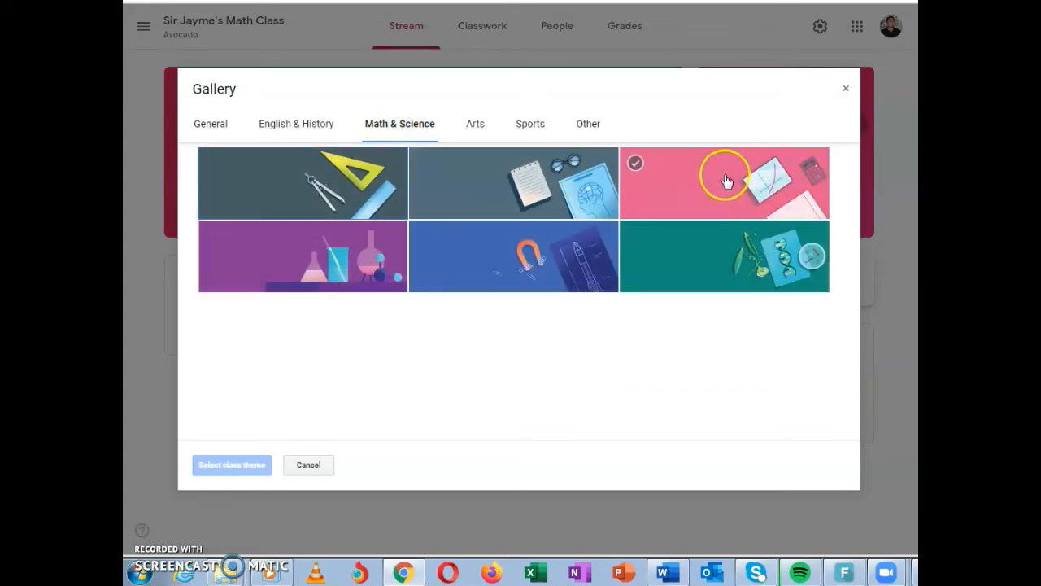
pyautogui.click(348, 181)
pyautogui.click(236, 467)
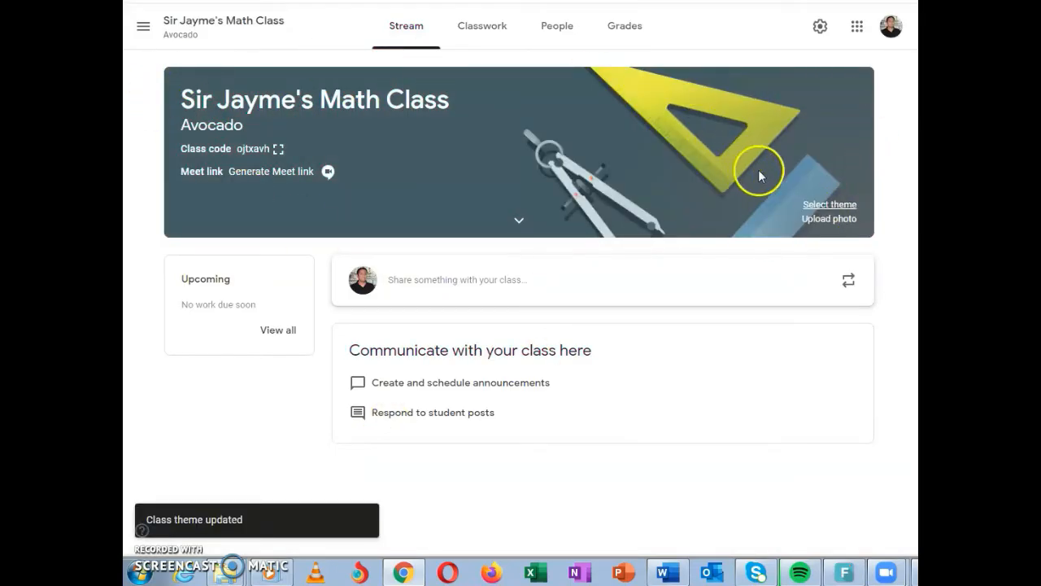
pyautogui.click(829, 218)
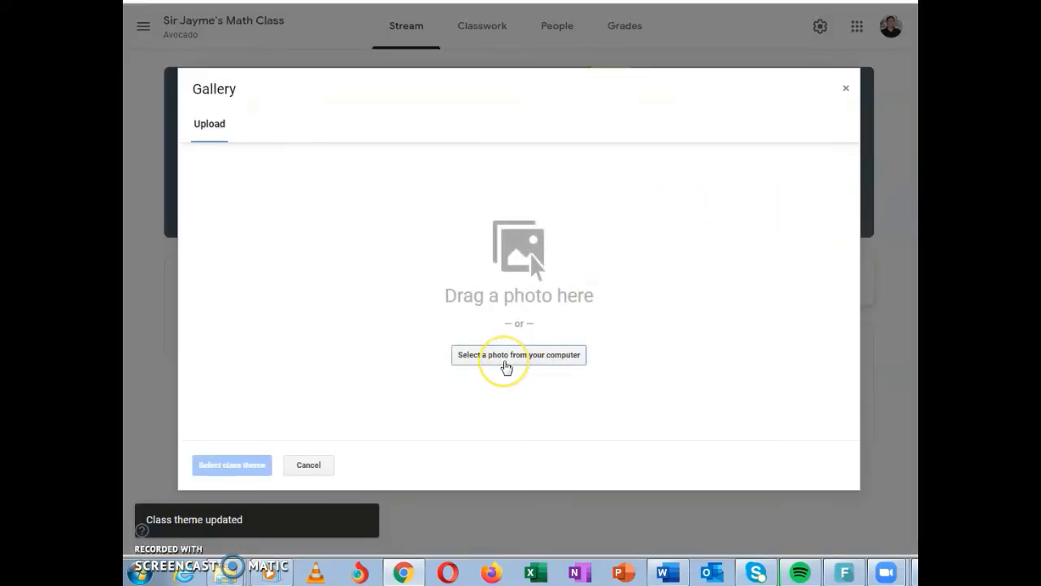
pyautogui.click(845, 88)
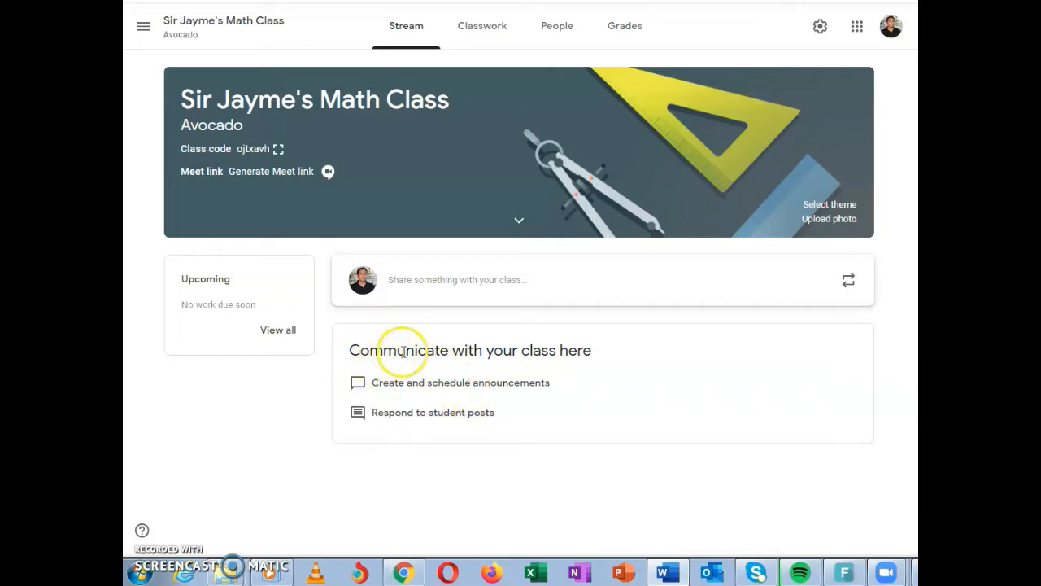
# Draft an announcement for all students greeting the class, reminding them that math projects are due this Friday, and offering help with questions
pyautogui.click(461, 284)
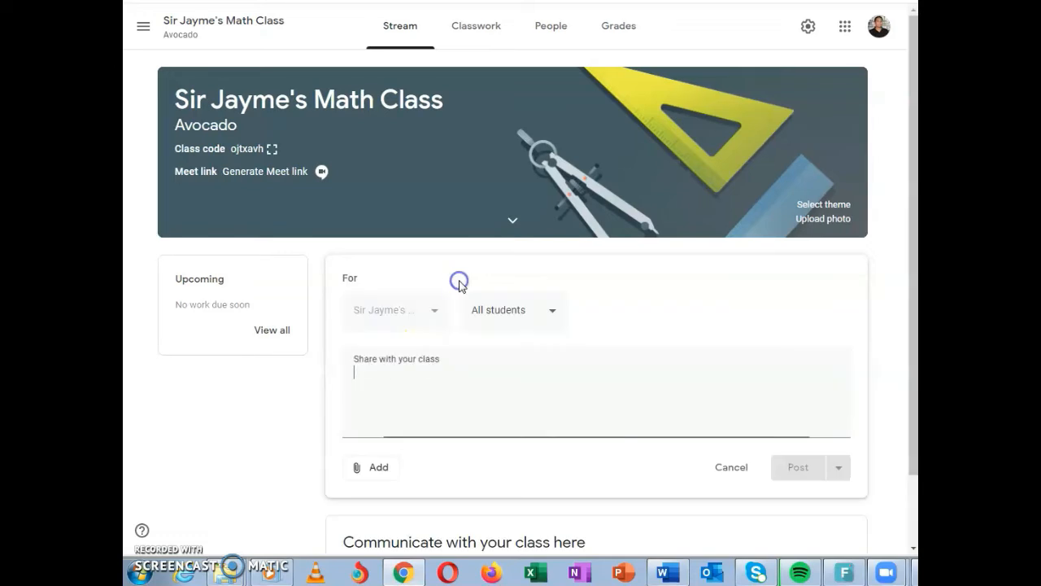
pyautogui.write('Hello class!')
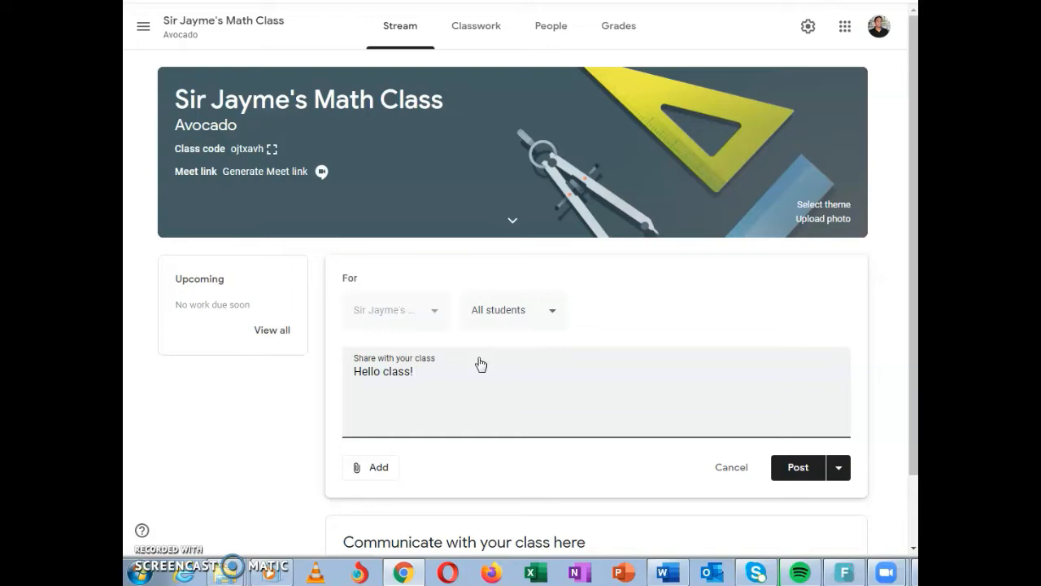
pyautogui.write('Just a reminder that your math projects are due this Friday! Please let me know if you have any question of need help!')
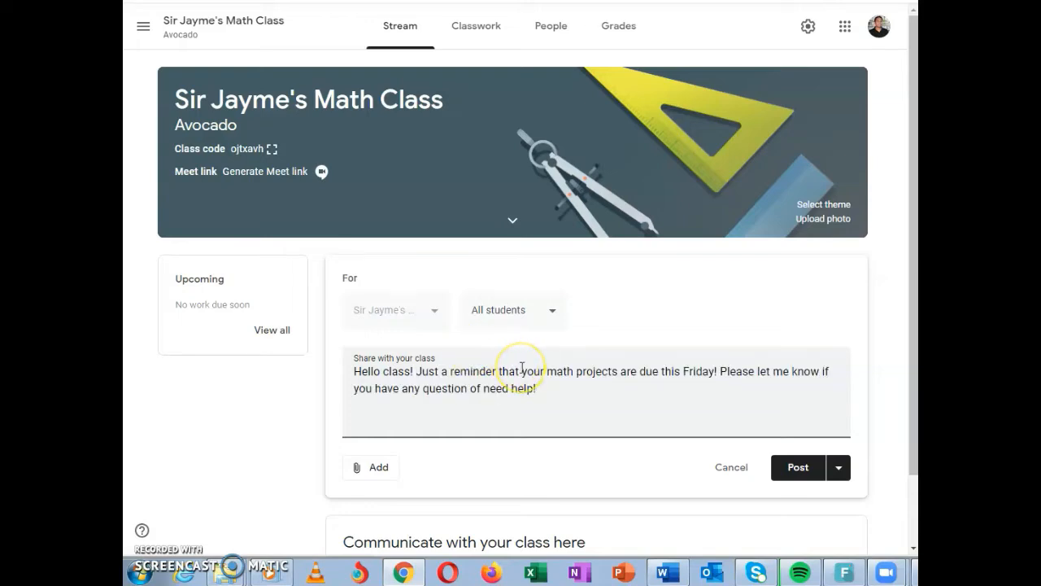
pyautogui.scroll(-1, 521, 368)
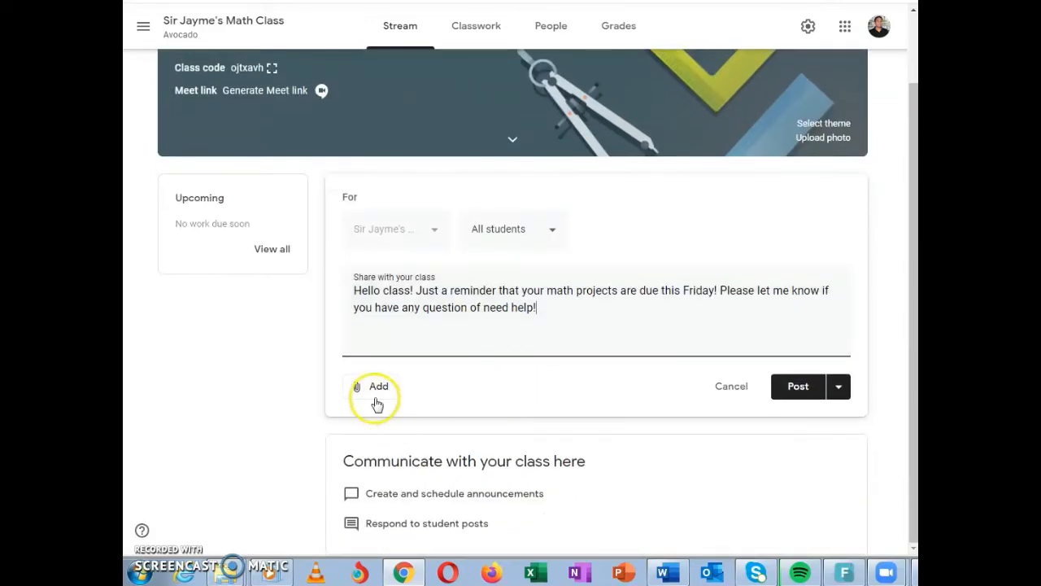
# Look at the attachment options for the announcement, including Google Drive, link, file and YouTube
pyautogui.click(376, 388)
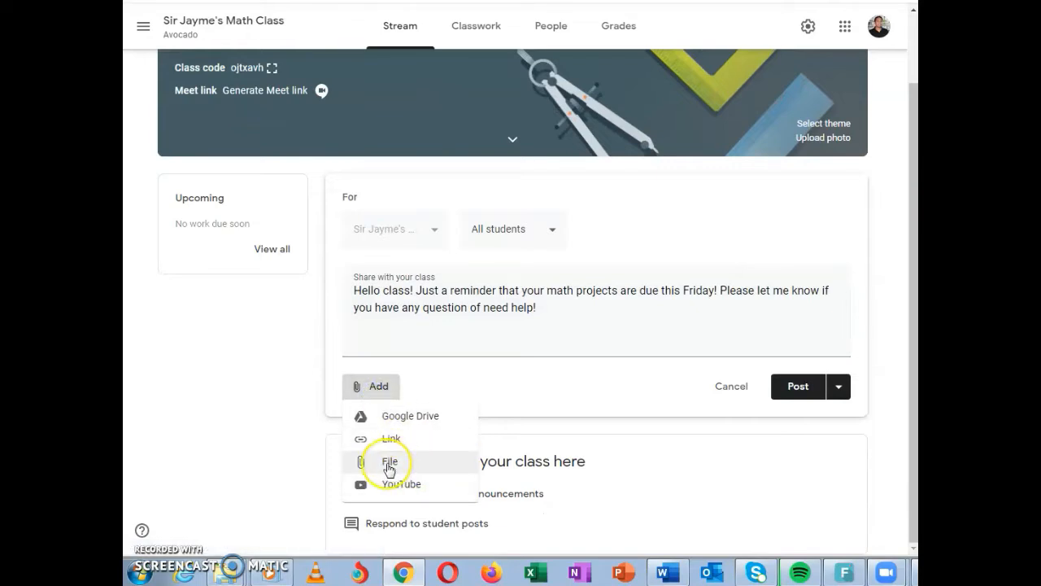
pyautogui.click(401, 422)
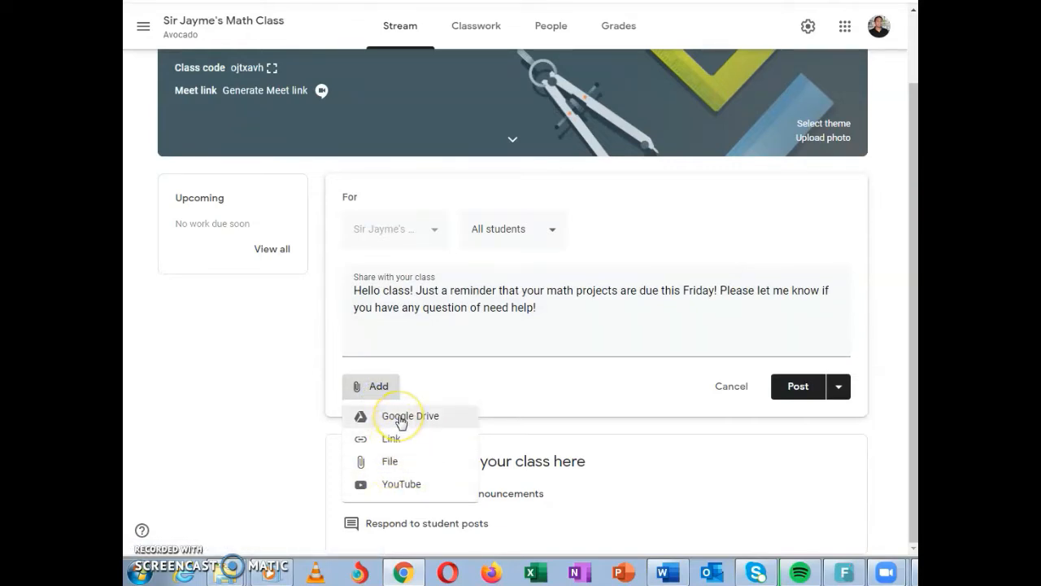
pyautogui.click(401, 488)
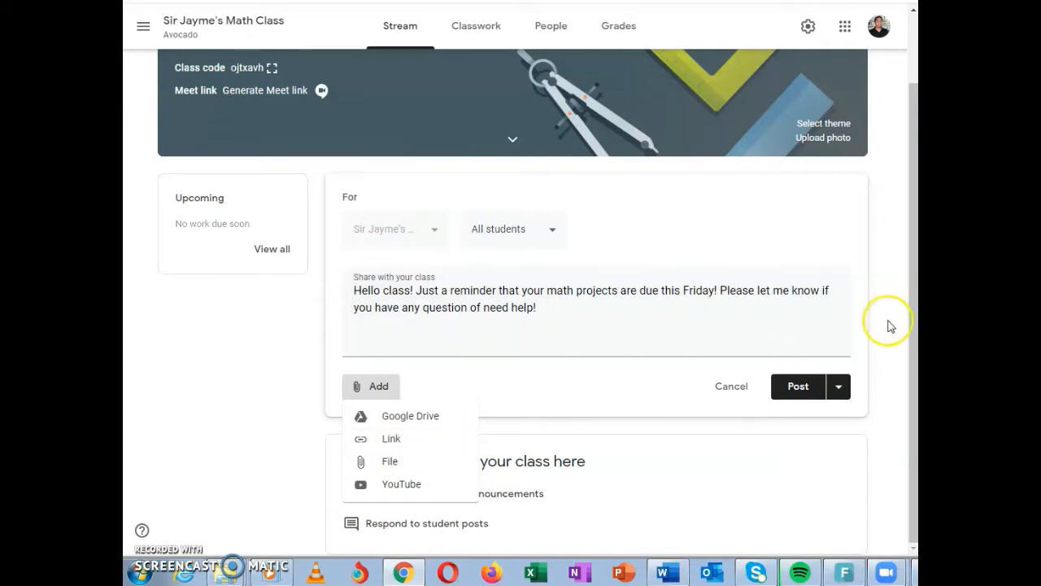
# Examine the announcement's scheduling options, including its date calendar and time setting
pyautogui.click(838, 392)
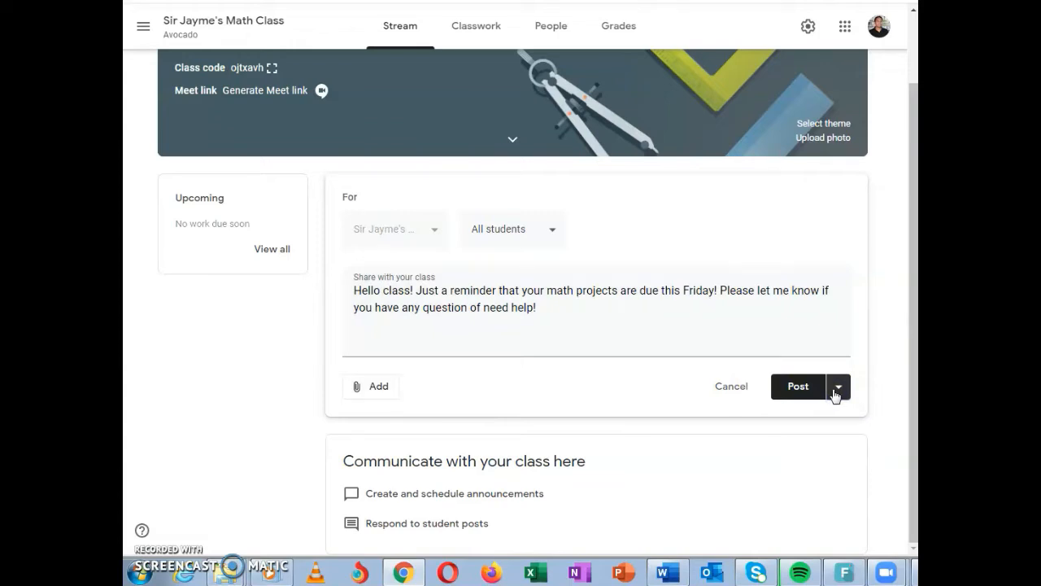
pyautogui.click(839, 392)
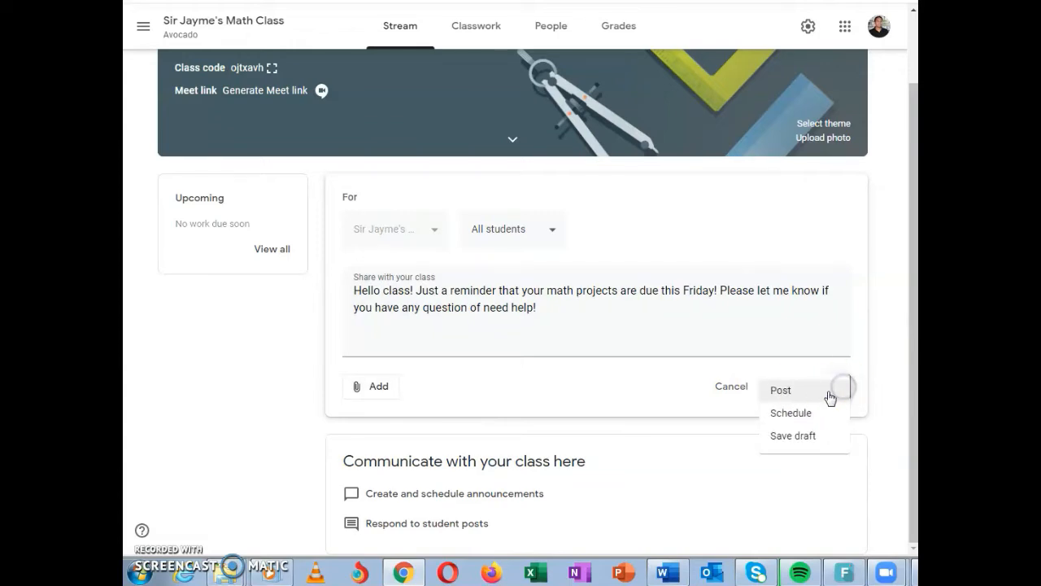
pyautogui.click(790, 412)
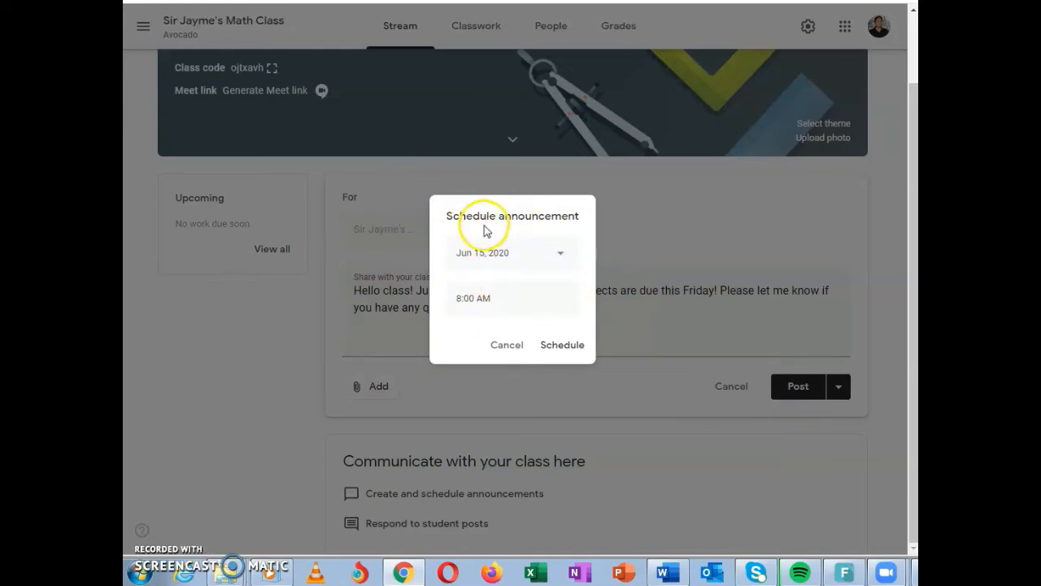
pyautogui.click(560, 256)
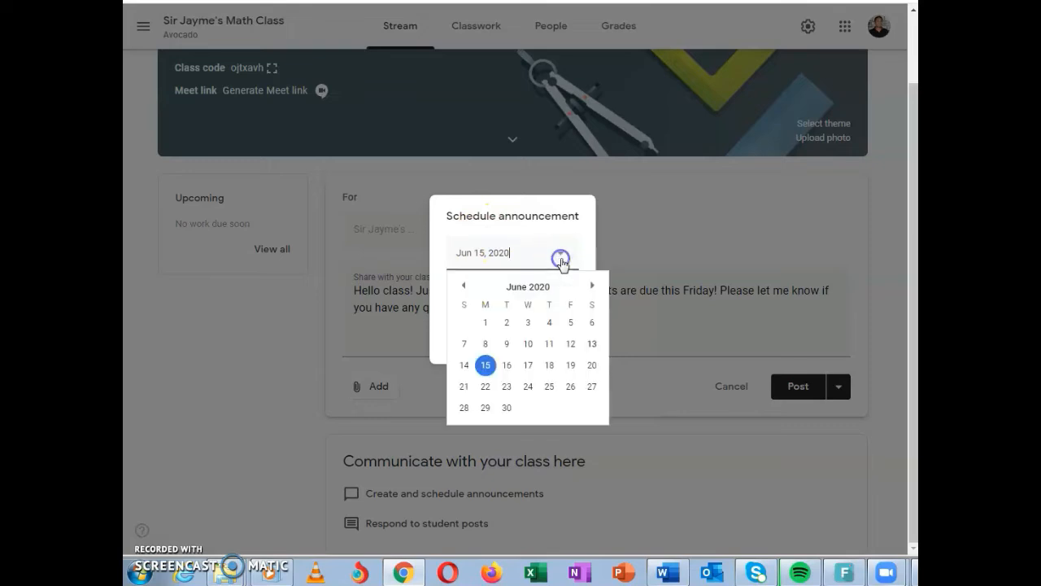
pyautogui.click(590, 241)
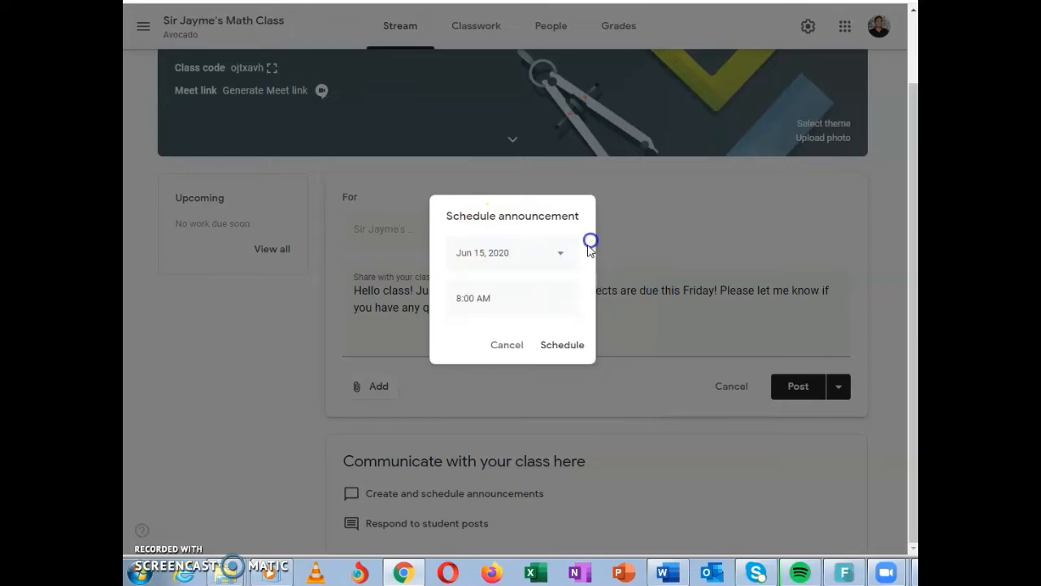
pyautogui.click(528, 297)
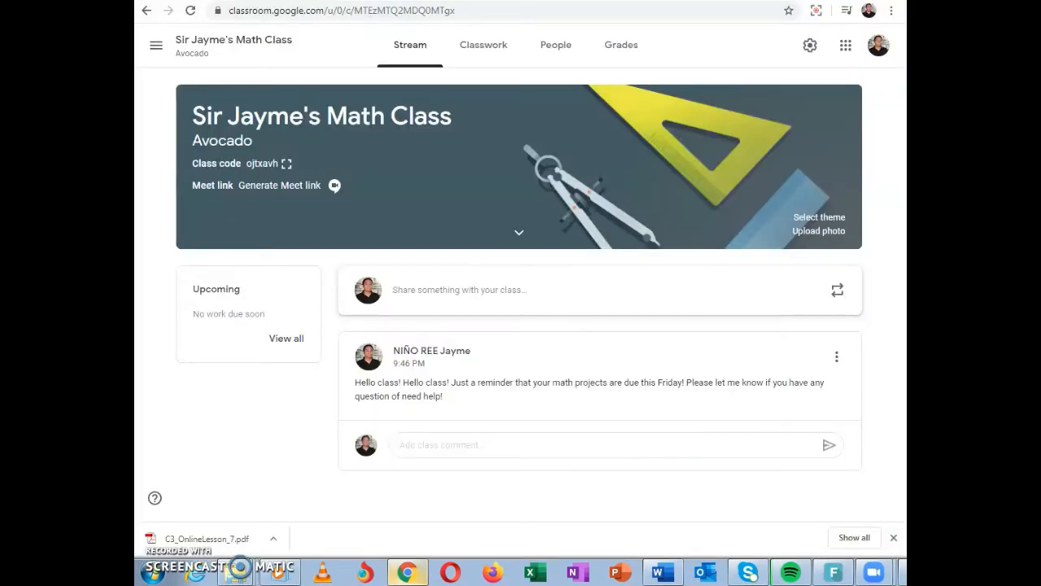
# Create a new assignment in the class's classwork and title it Article Review
pyautogui.click(480, 48)
pyautogui.click(484, 52)
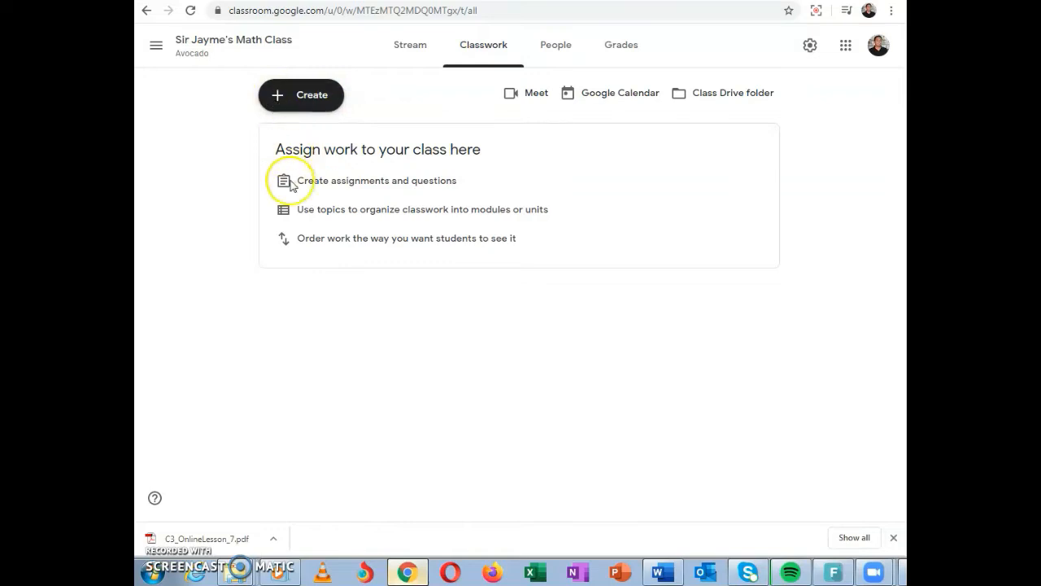
pyautogui.click(281, 97)
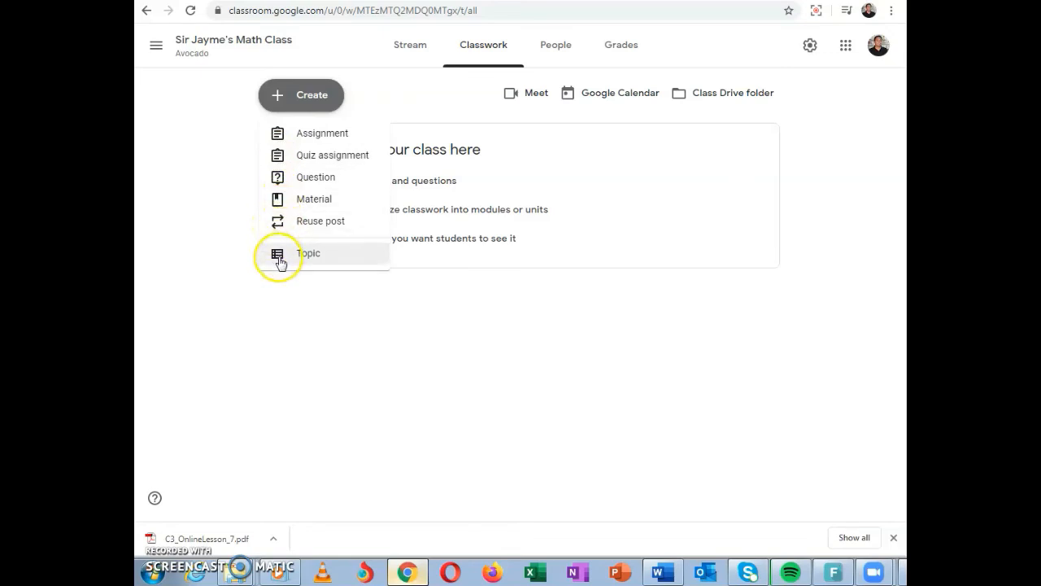
pyautogui.click(283, 134)
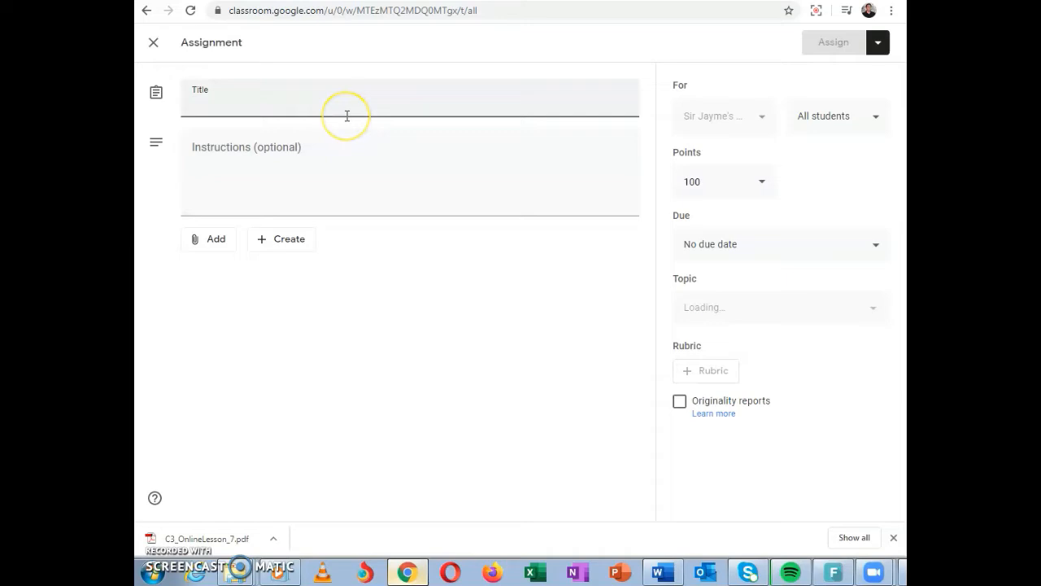
pyautogui.write('Ar')
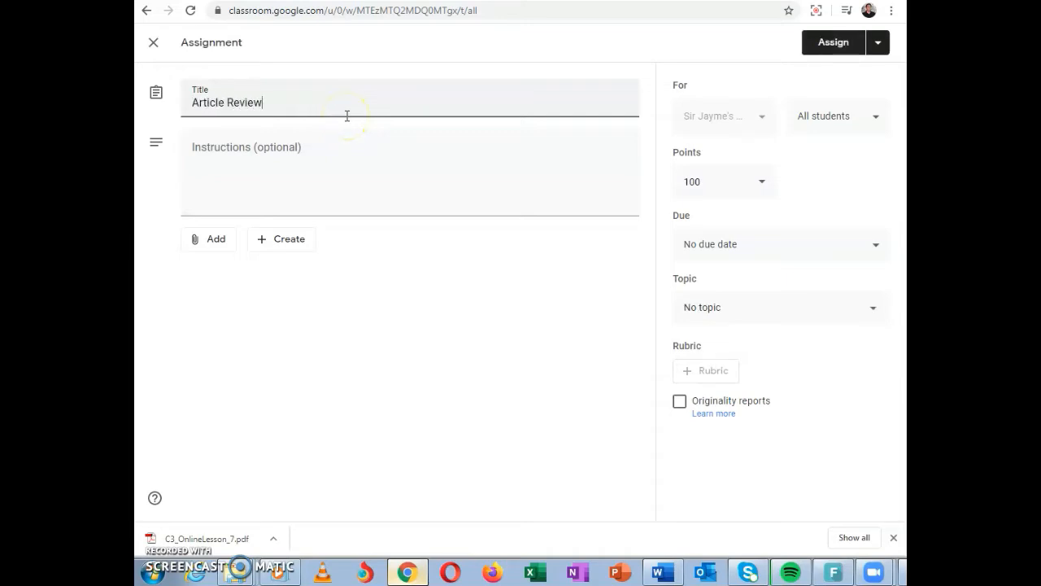
pyautogui.write('ticle Review')
# Add assignment instructions to read the two attached articles and use the google doc to answer the questions about them
pyautogui.click(318, 141)
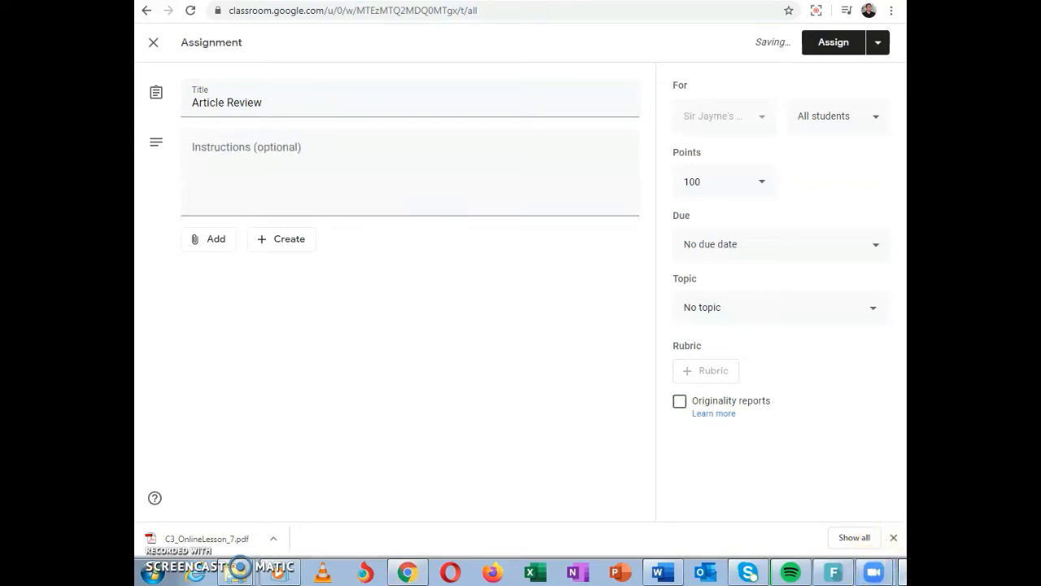
pyautogui.click(435, 135)
pyautogui.write('Read the two articles attached. Use the google doc to answer the questions about the articles.')
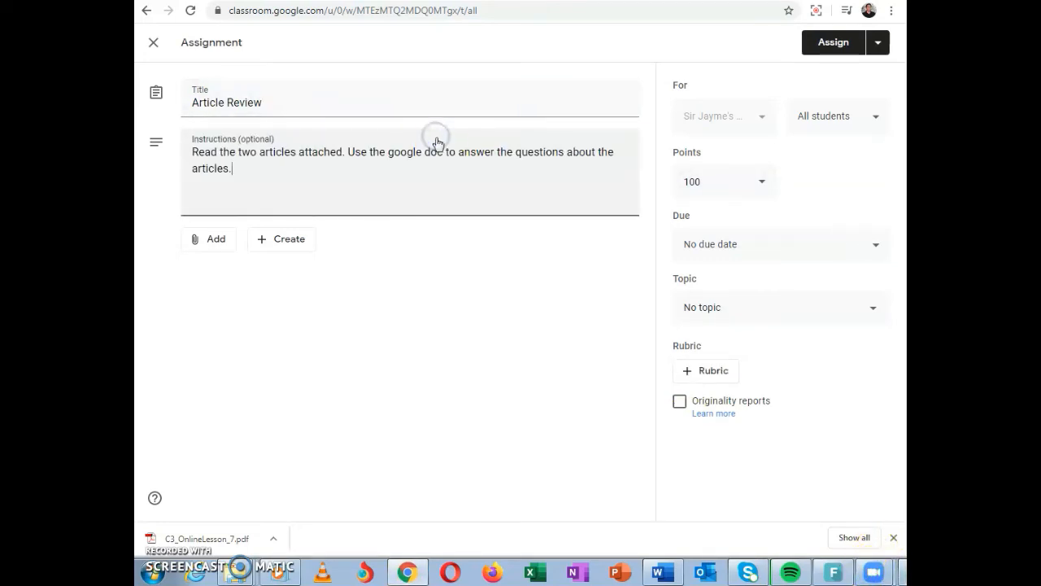
# Attach the recent C3_OnlineLesson_7.pdf file from Google Drive to the Article Review assignment
pyautogui.click(210, 239)
pyautogui.click(231, 267)
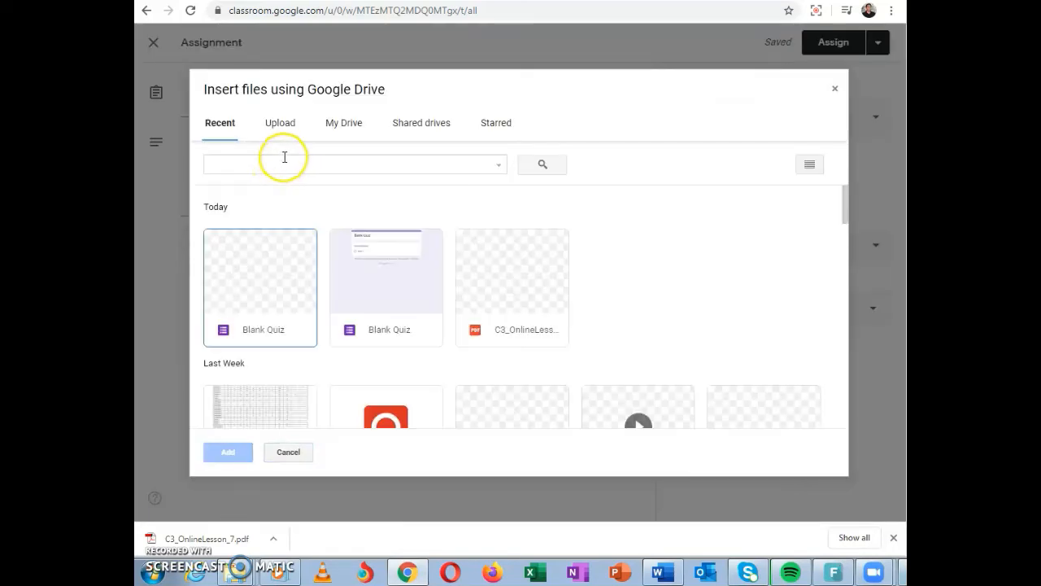
pyautogui.click(485, 268)
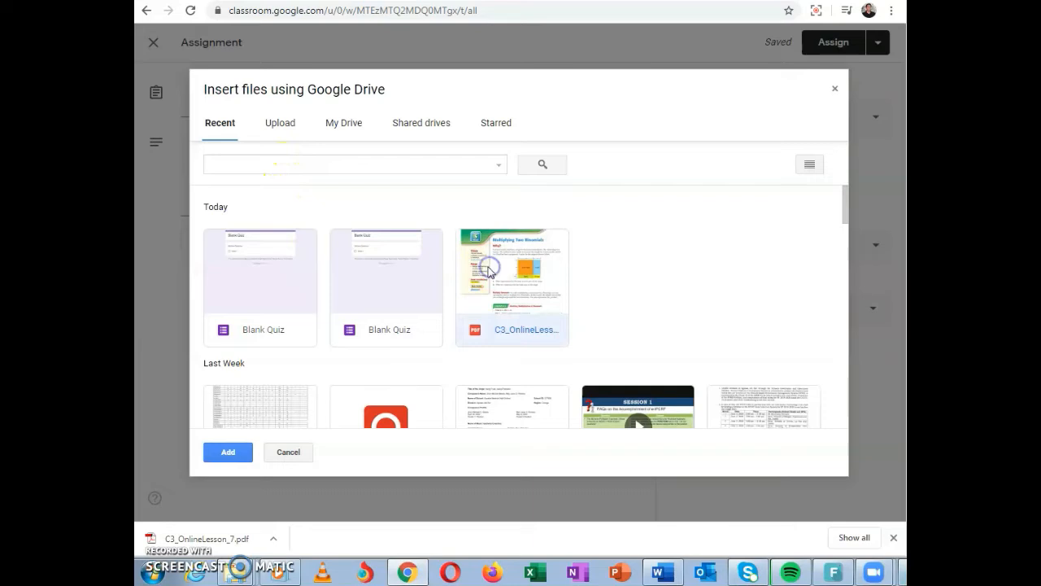
pyautogui.click(230, 453)
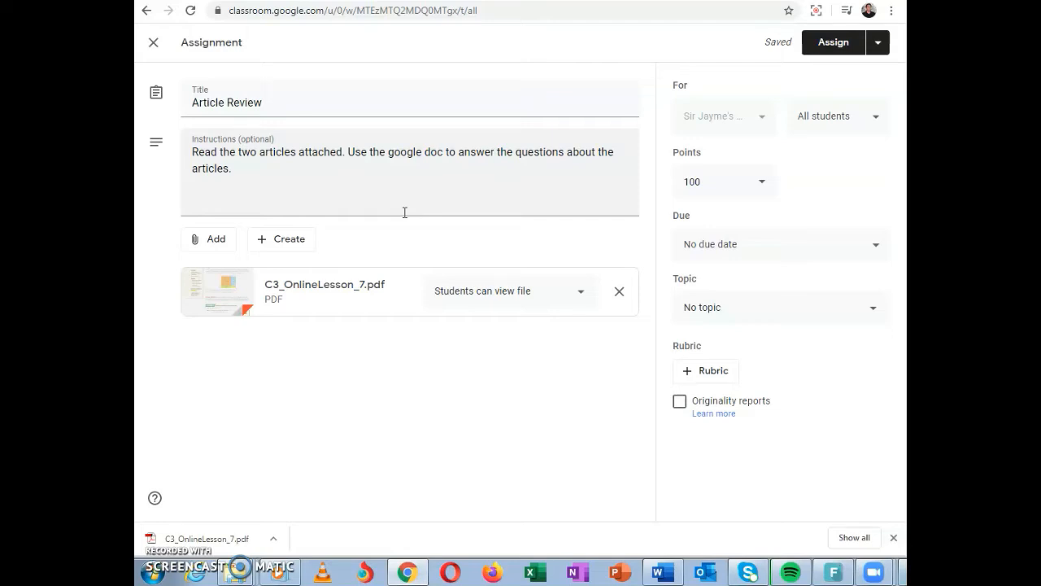
# Make the Article Review assignment ungraded and set its due date to Tuesday, June 16, 2020
pyautogui.click(762, 184)
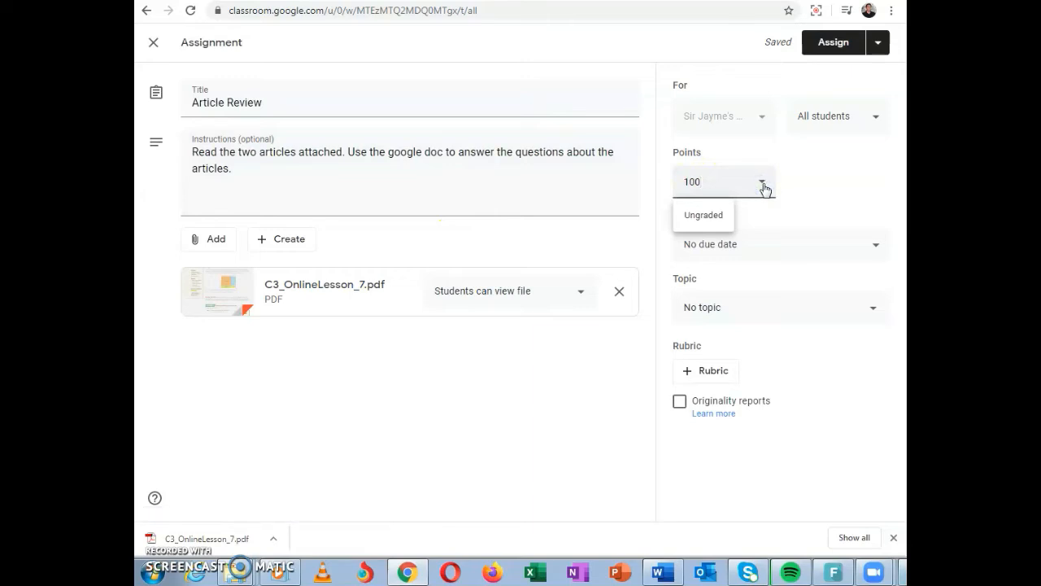
pyautogui.click(705, 218)
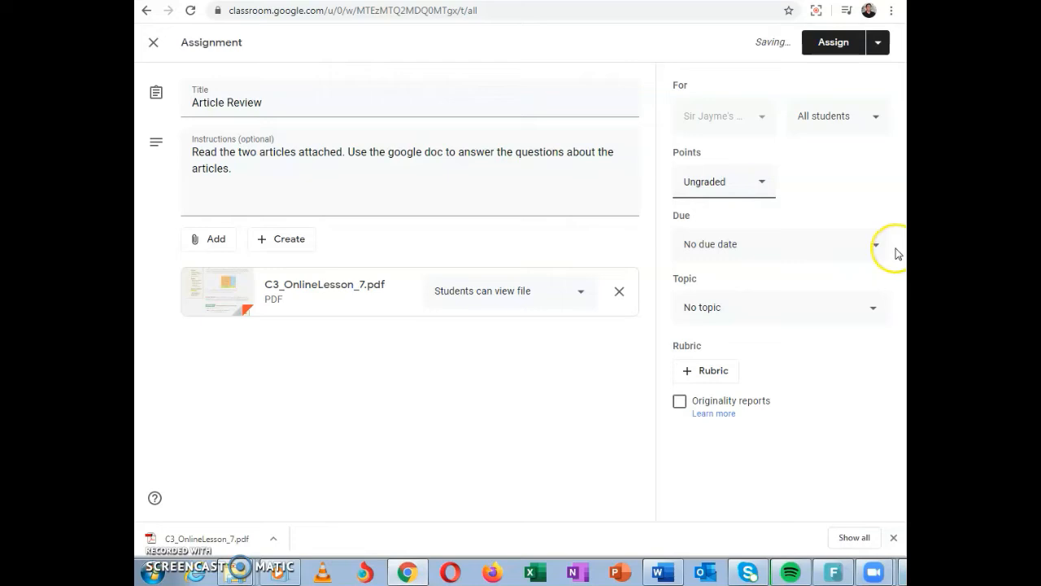
pyautogui.click(871, 251)
pyautogui.click(771, 297)
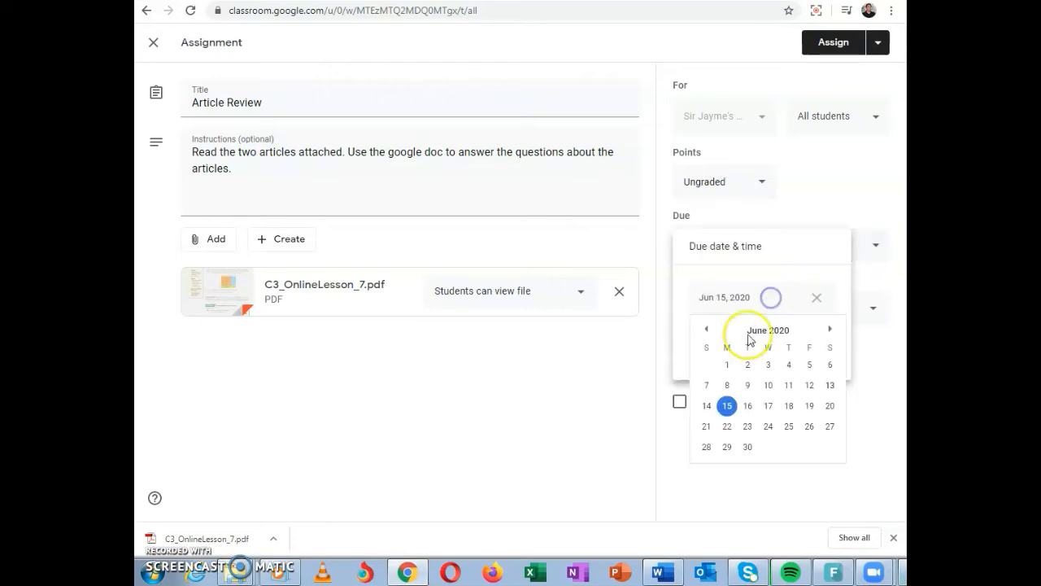
pyautogui.click(748, 405)
pyautogui.click(872, 358)
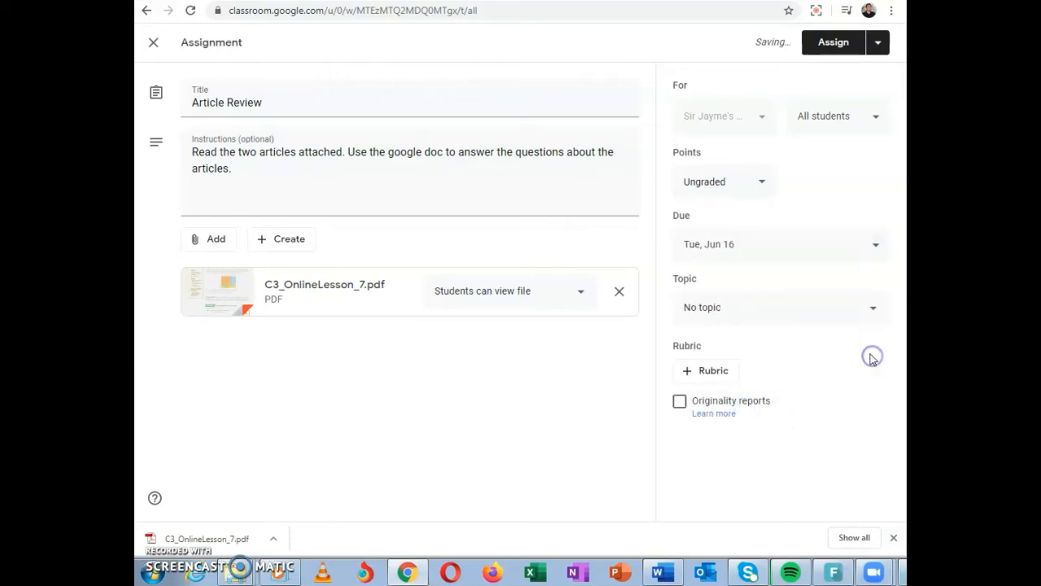
# Create the topic Binomials for the Article Review assignment and assign it to all students
pyautogui.click(872, 309)
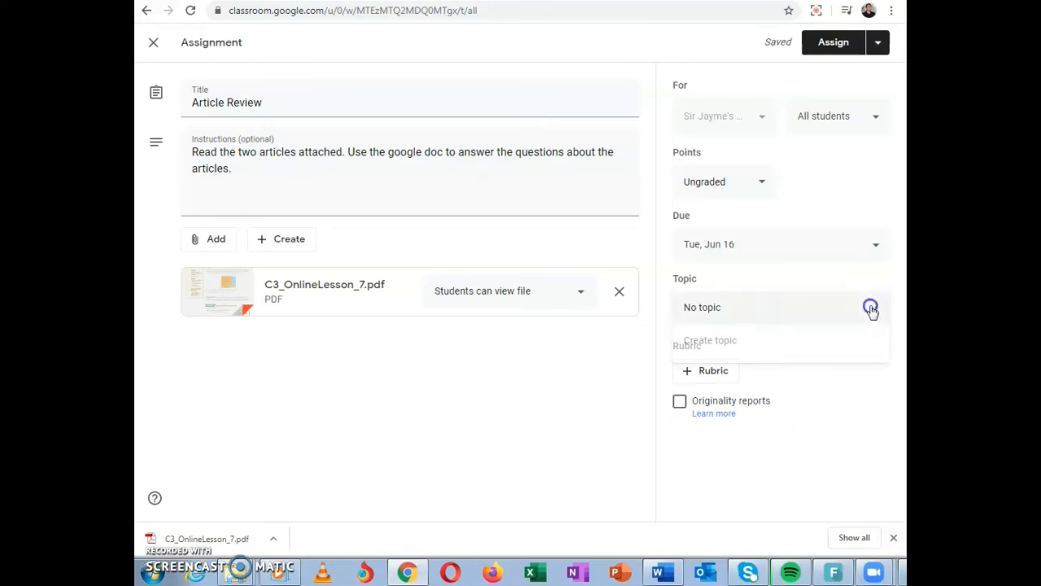
pyautogui.click(800, 338)
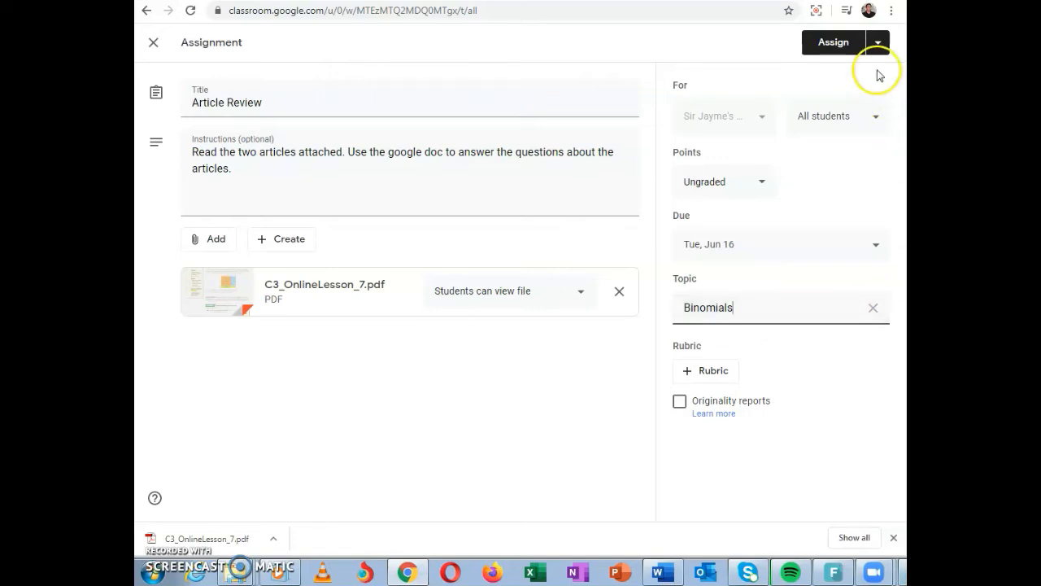
pyautogui.click(881, 43)
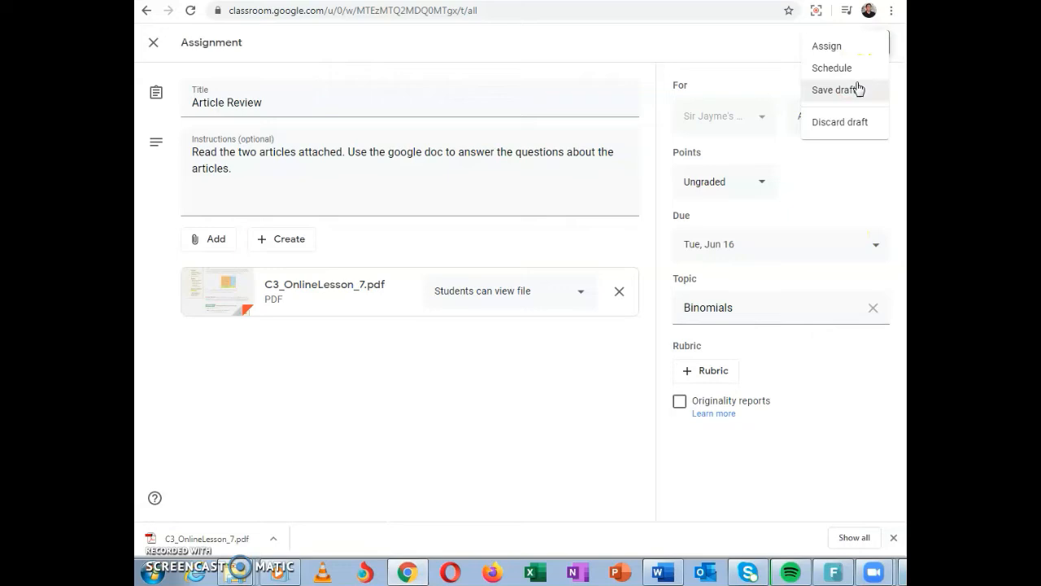
pyautogui.click(848, 91)
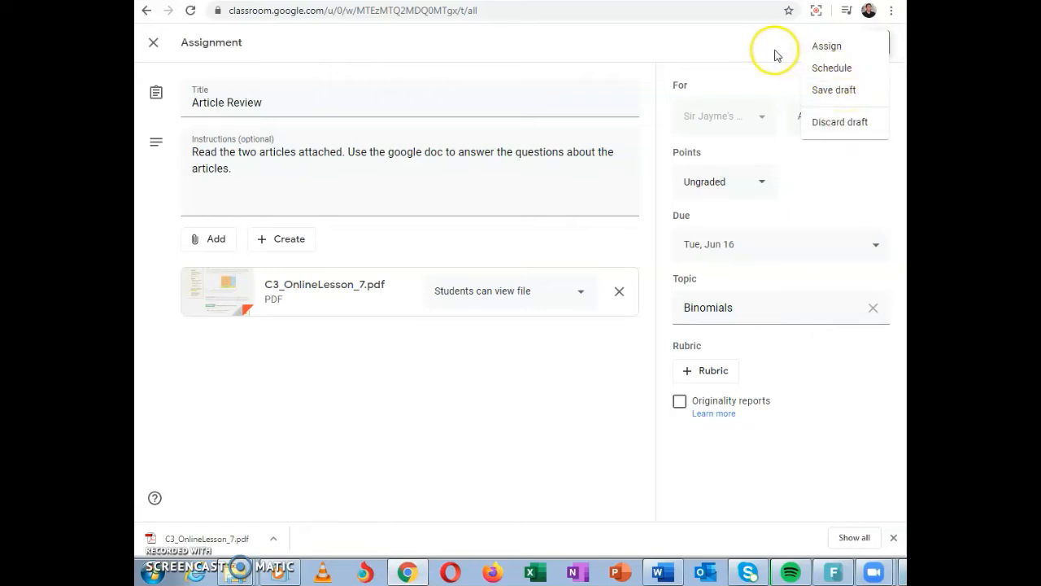
pyautogui.click(831, 45)
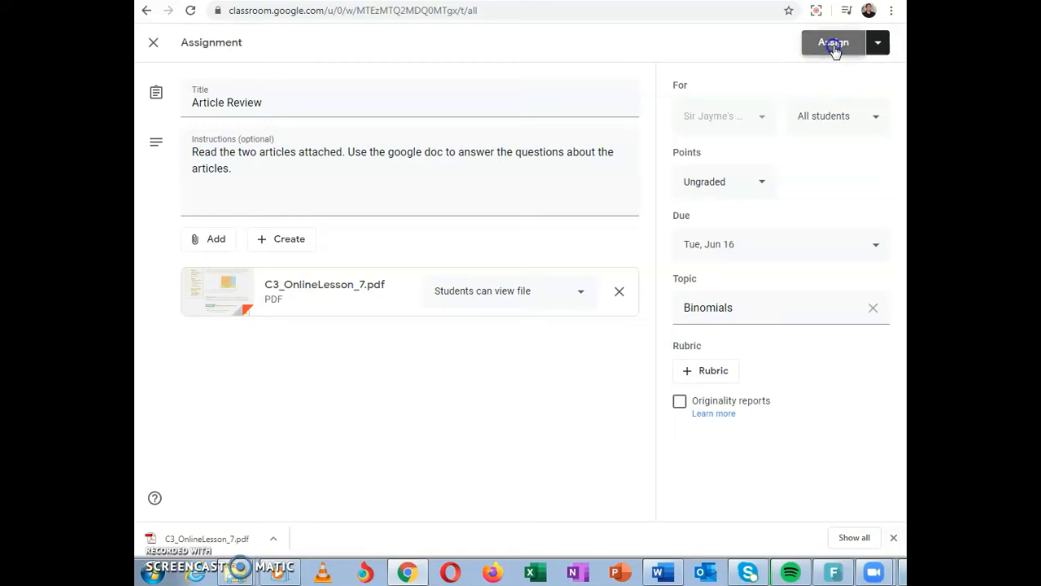
pyautogui.click(833, 47)
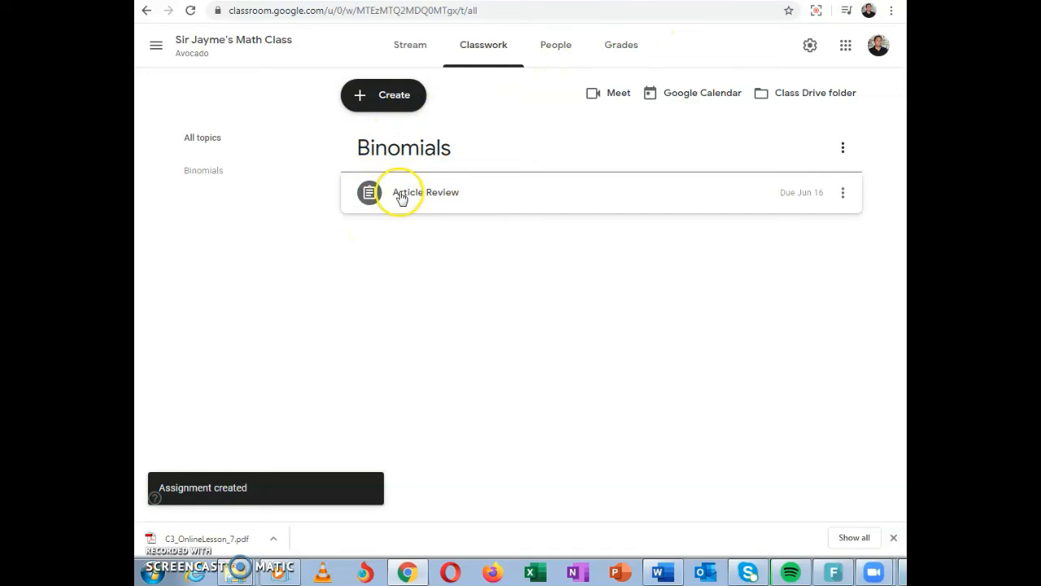
# Look at a new quiz assignment with its attached Blank Quiz form, and return to the classwork list without assigning it
pyautogui.click(381, 94)
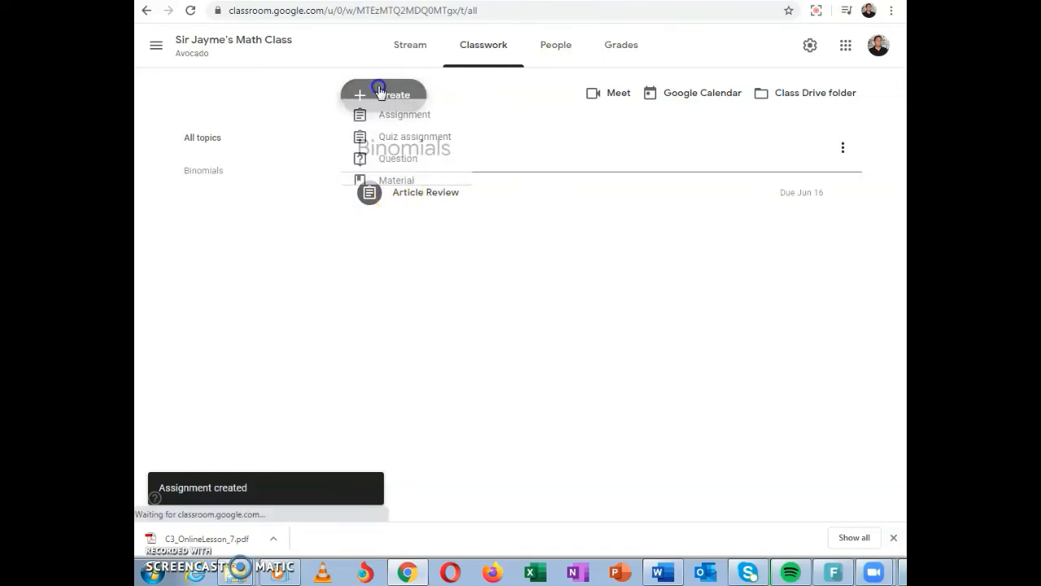
pyautogui.click(382, 162)
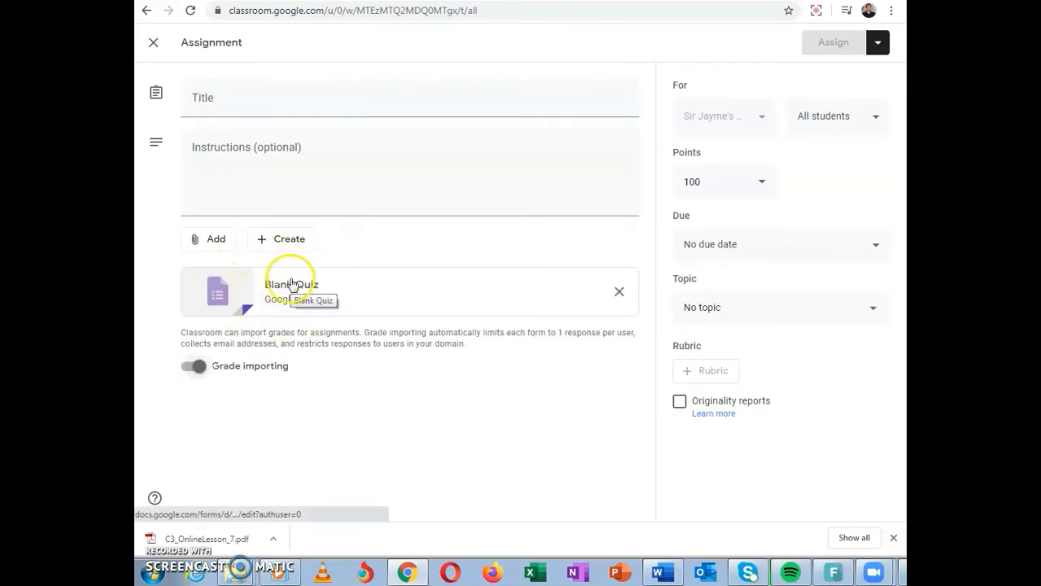
pyautogui.click(153, 43)
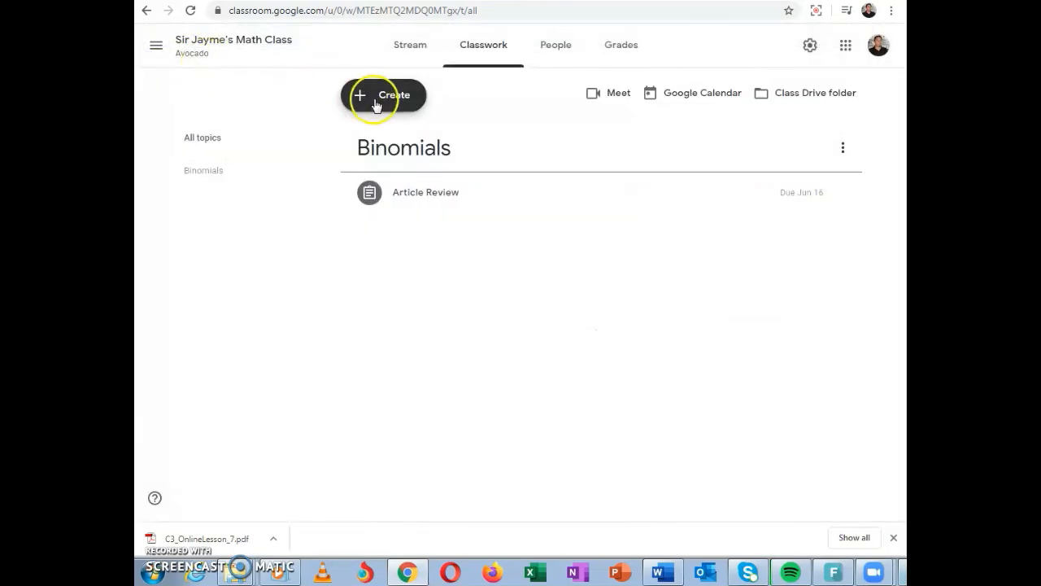
# Look at the form for a new short-answer question, and return to the classwork list without asking it
pyautogui.click(378, 104)
pyautogui.click(375, 181)
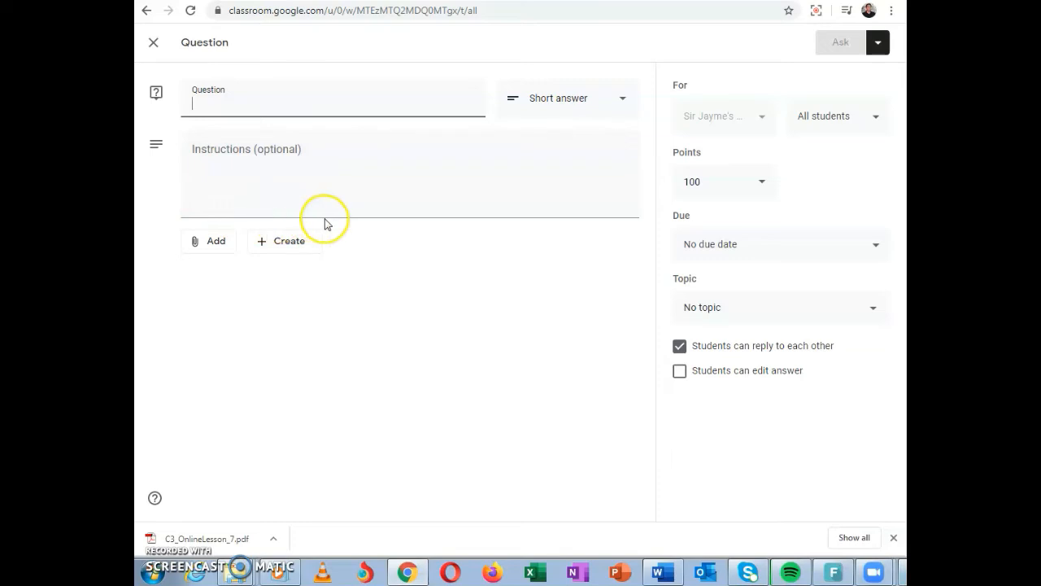
pyautogui.click(290, 94)
pyautogui.click(152, 42)
# Look at a new material form and its attachment sources, and return to the classwork list without posting it
pyautogui.click(371, 100)
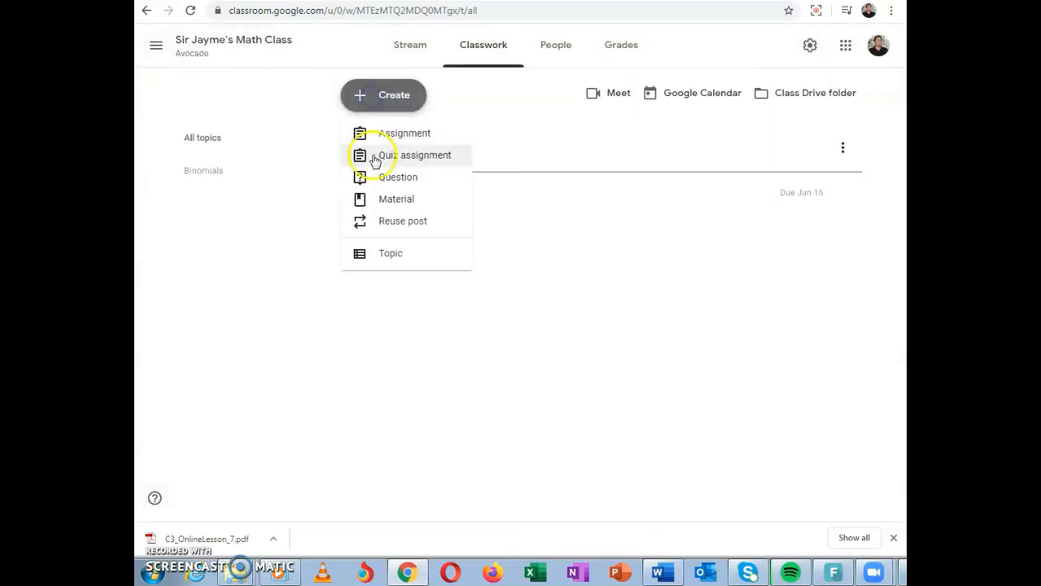
pyautogui.click(376, 201)
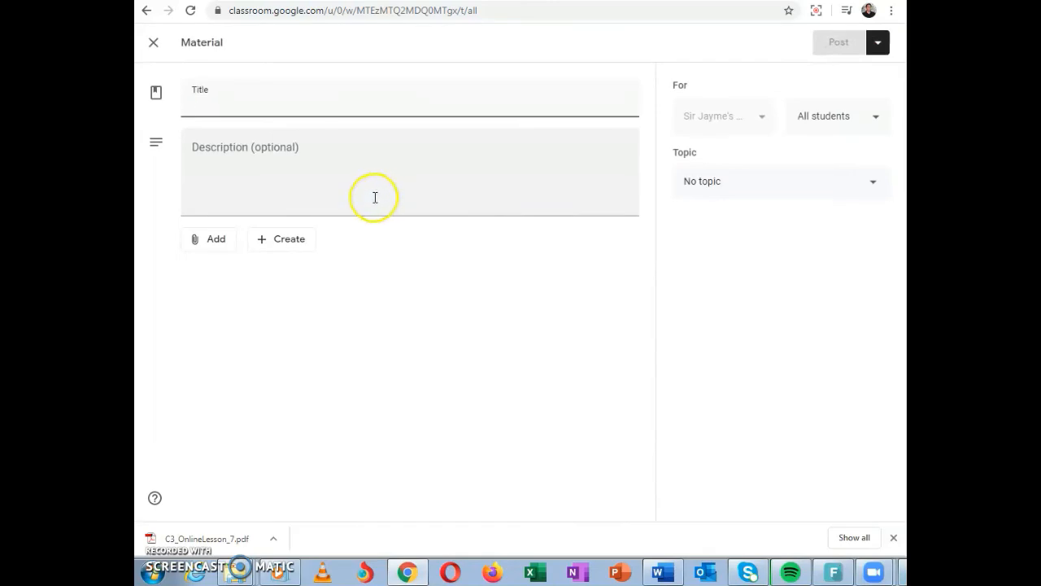
pyautogui.click(205, 240)
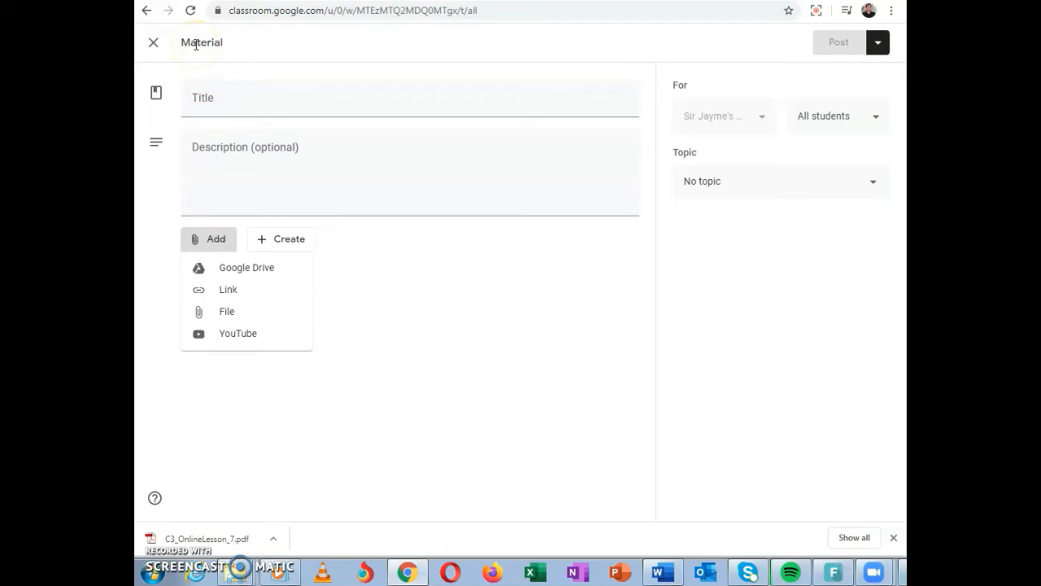
pyautogui.click(154, 43)
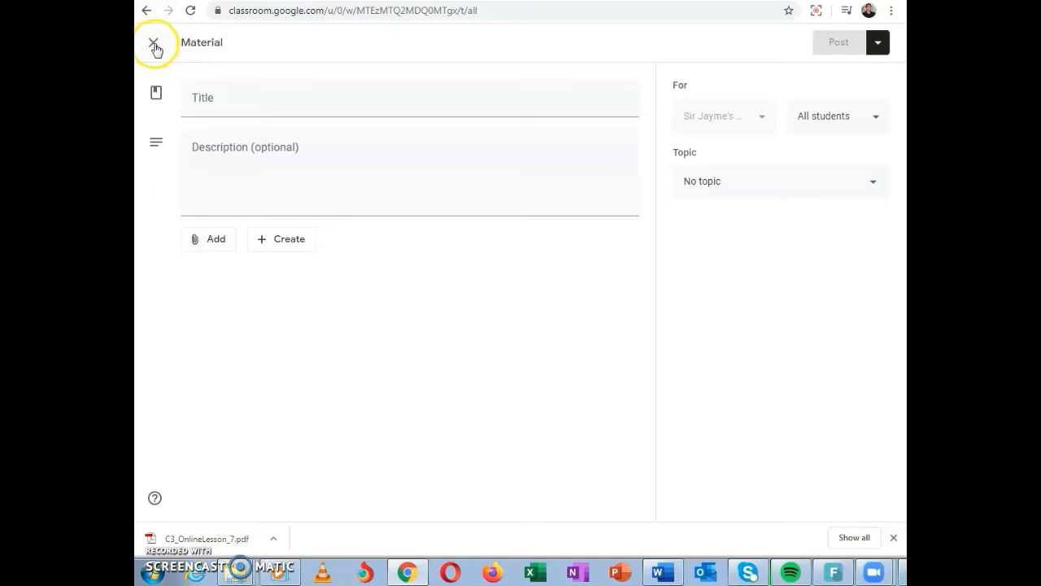
pyautogui.click(161, 47)
# View the classes offered for reusing a post and the form for adding a topic, cancelling both
pyautogui.click(376, 97)
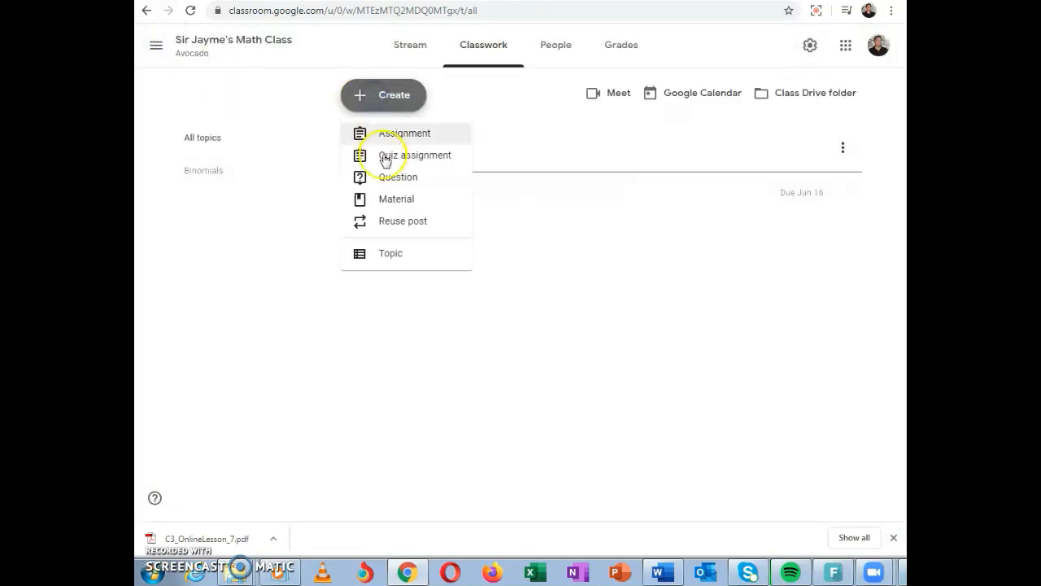
pyautogui.click(393, 221)
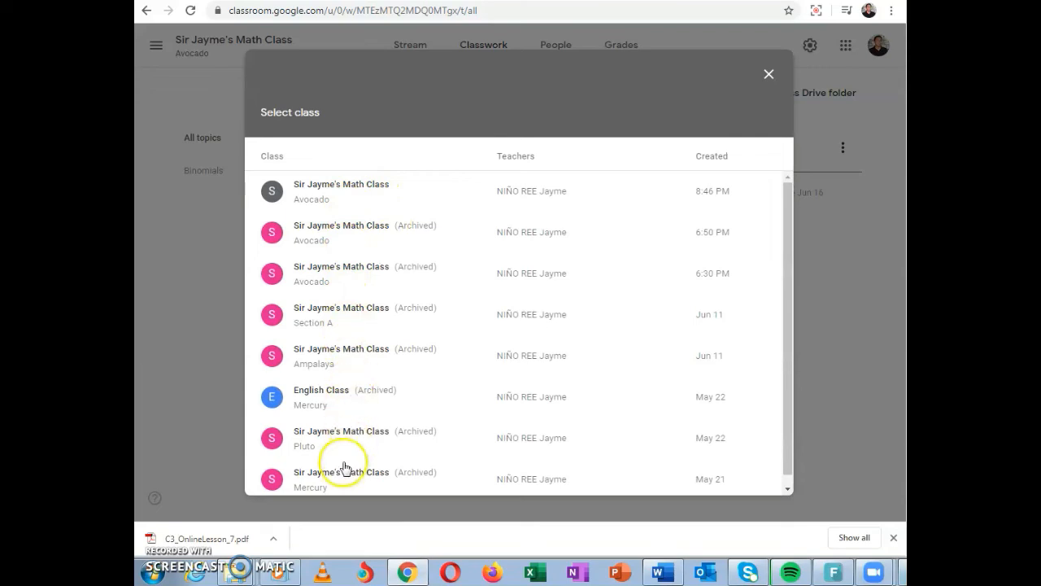
pyautogui.click(769, 75)
pyautogui.click(394, 97)
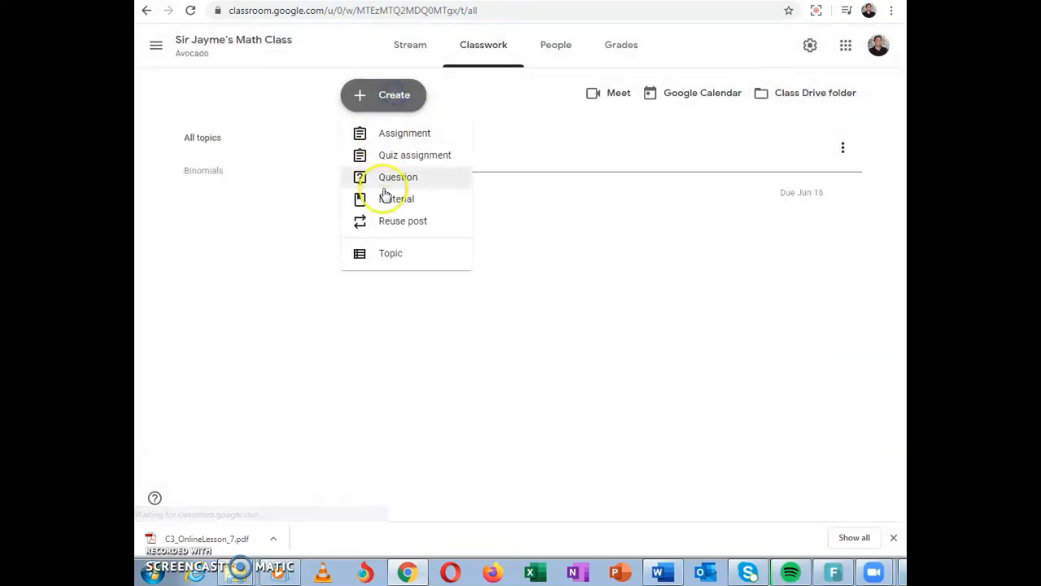
pyautogui.click(388, 253)
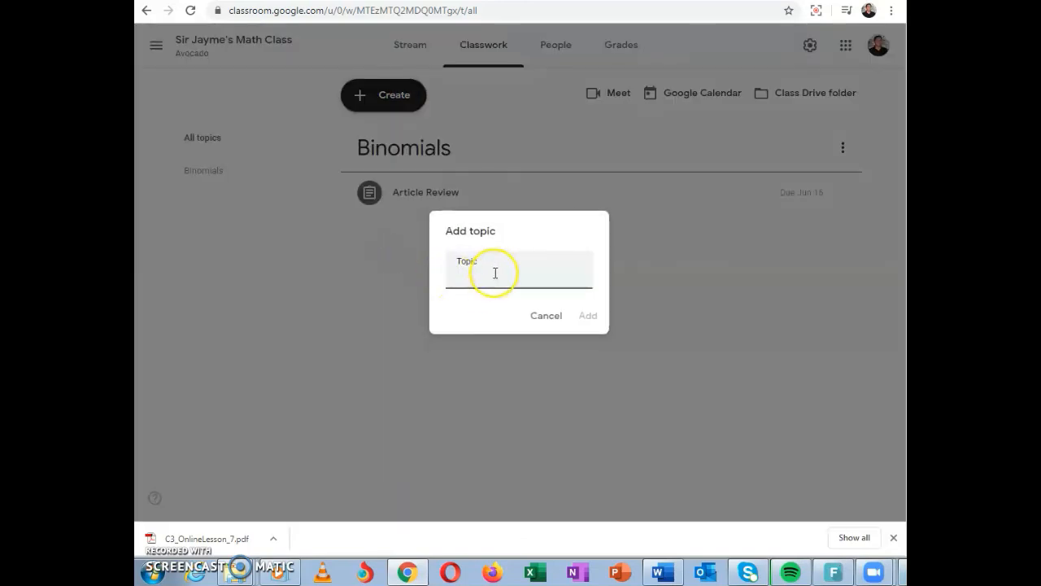
pyautogui.click(543, 319)
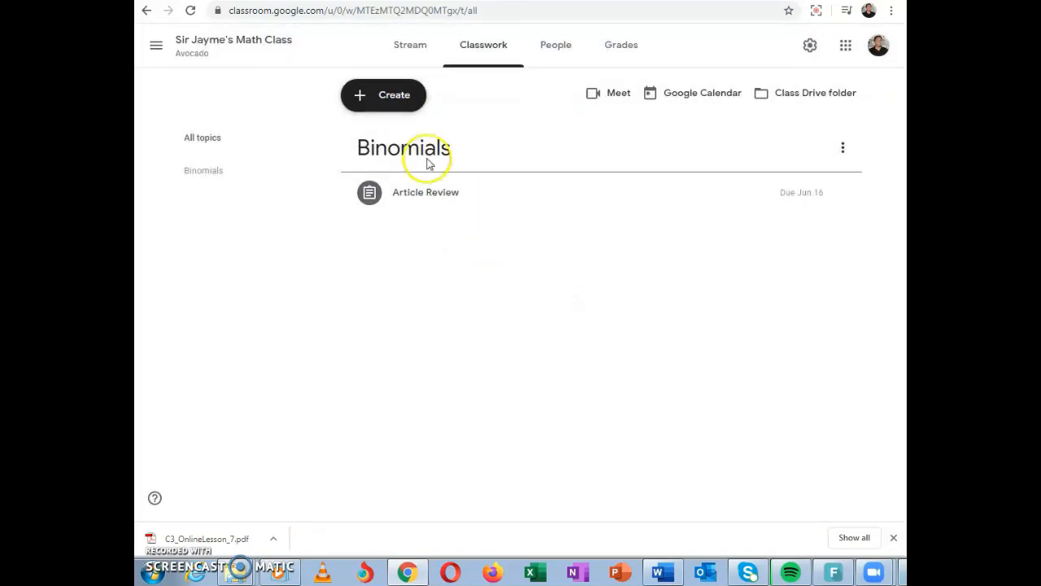
# Examine the class's Google Calendar and the Article Review folder inside the class Drive folder, and return to the classwork page
pyautogui.click(678, 93)
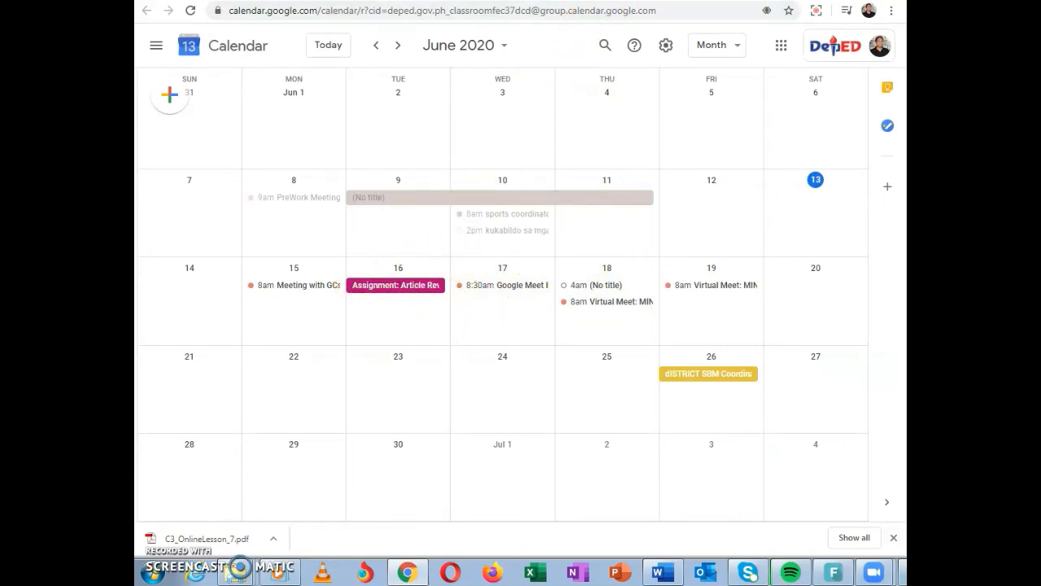
pyautogui.click(606, 2)
pyautogui.click(796, 92)
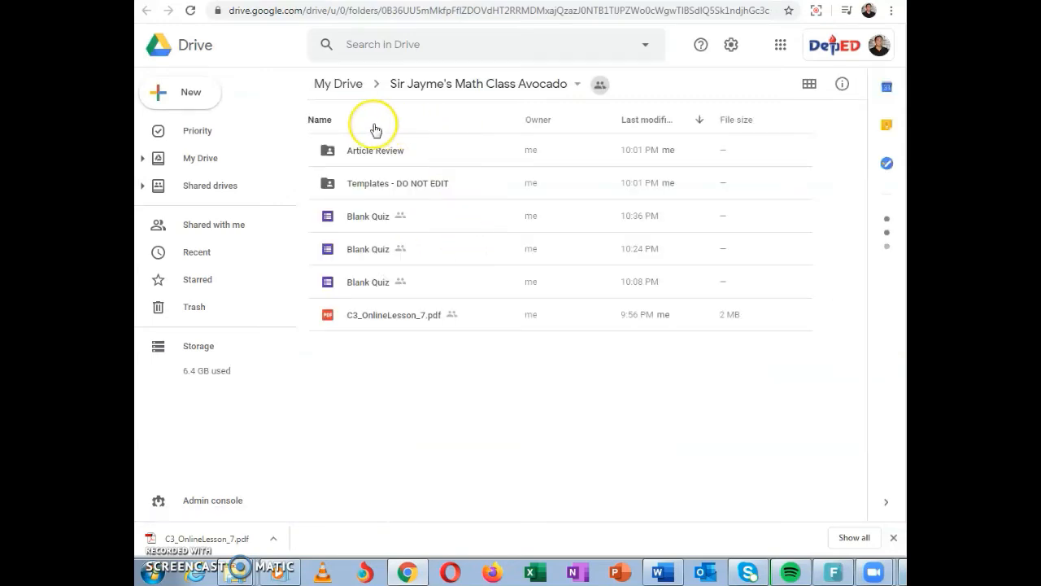
pyautogui.doubleClick(329, 155)
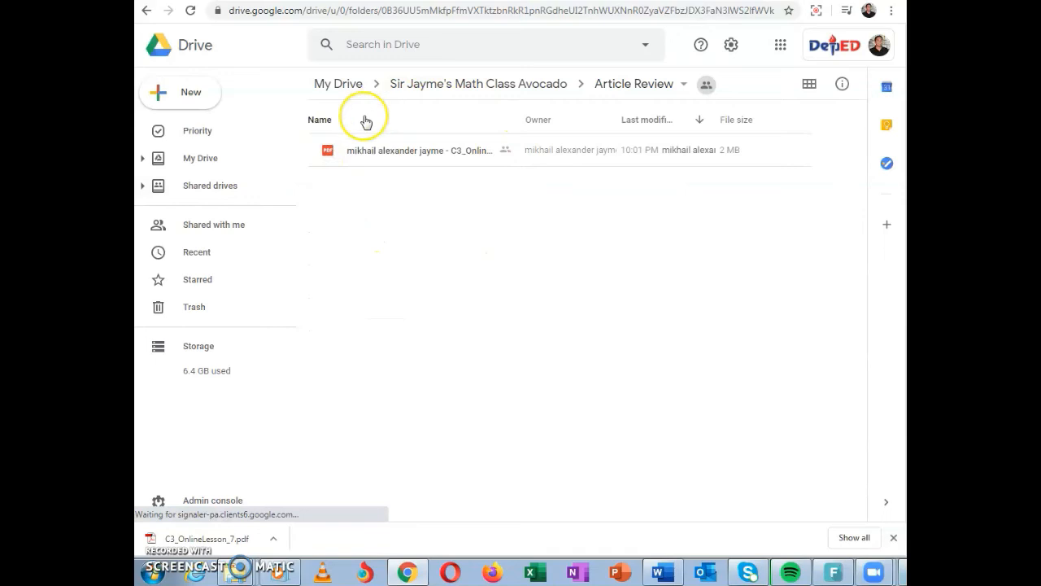
pyautogui.click(147, 11)
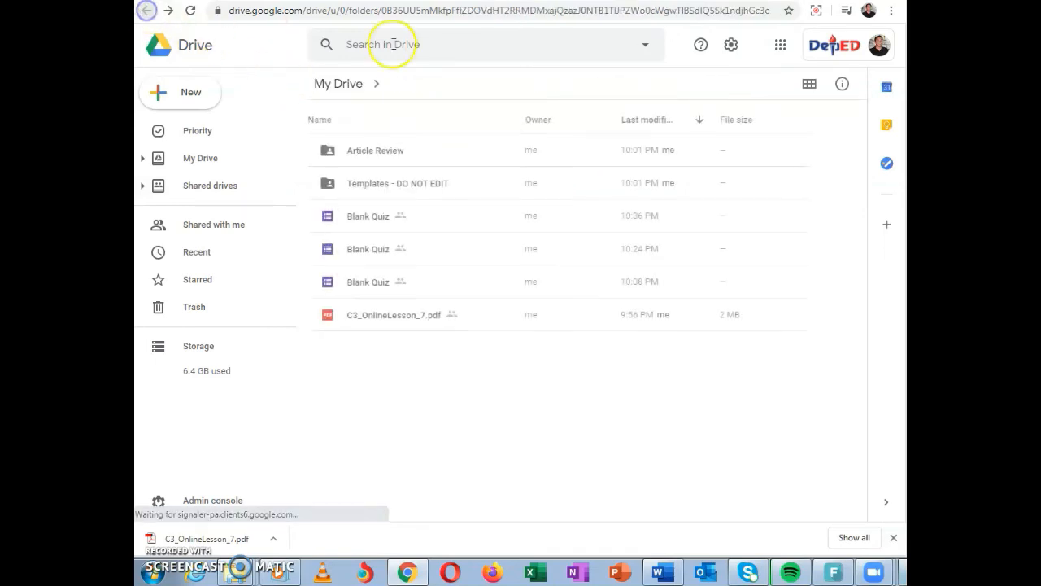
pyautogui.click(606, 0)
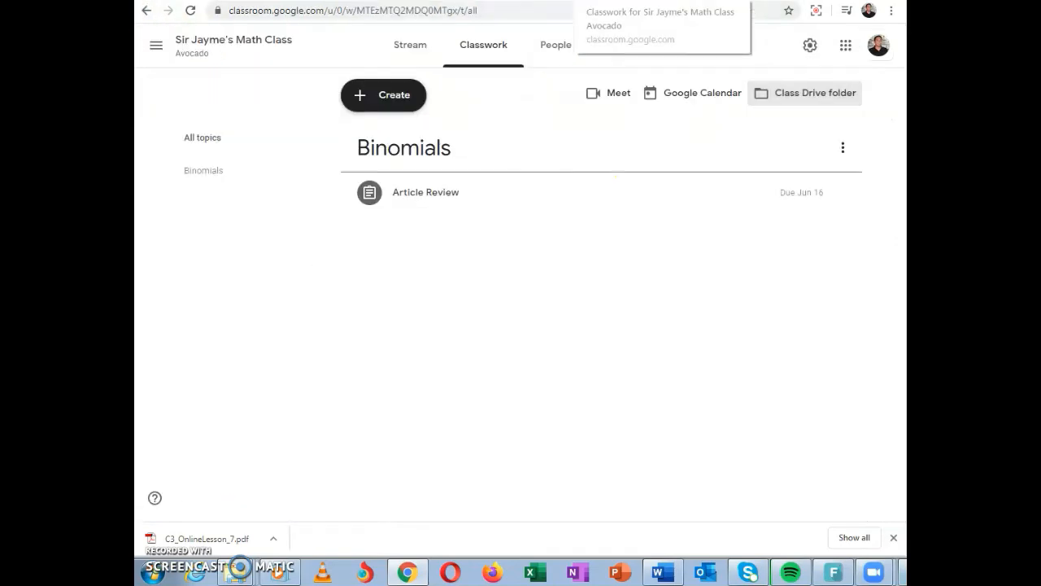
# Review the posts in the class stream, including the Article Review assignment notice and the announcement
pyautogui.click(396, 46)
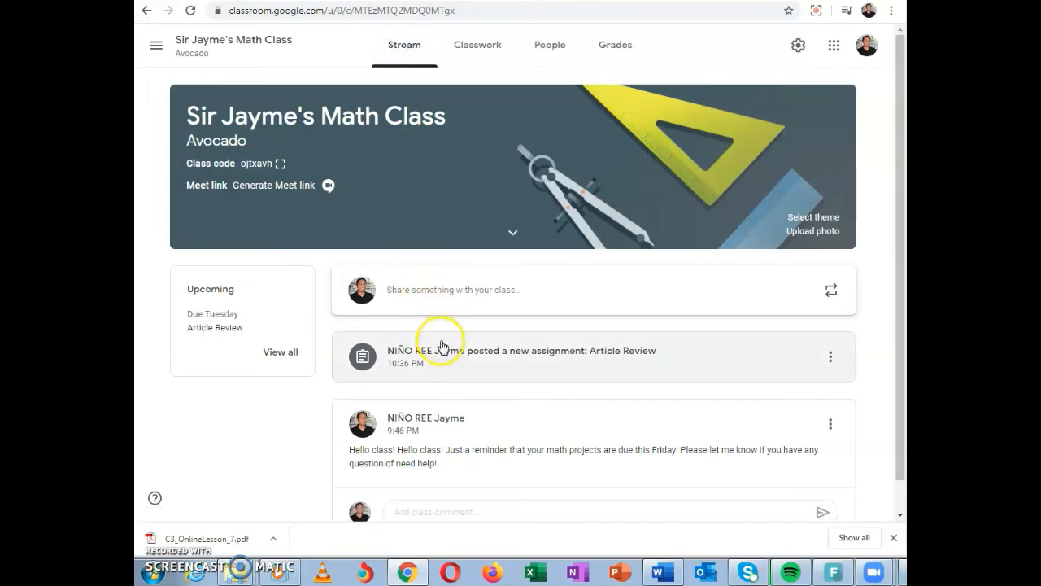
pyautogui.scroll(-1, 449, 366)
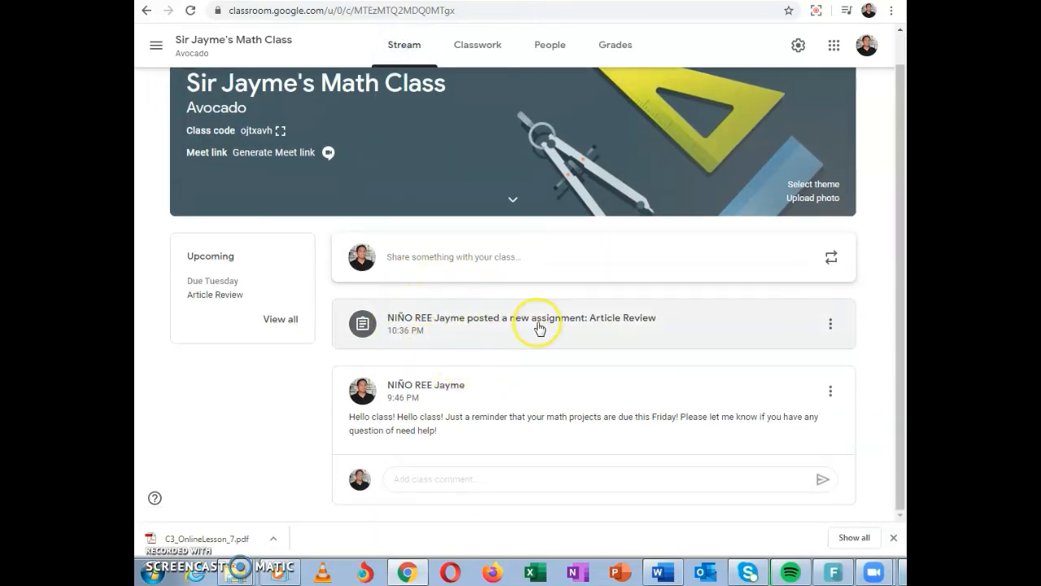
# Look at the class's teachers and students and at the forms for inviting each, without sending an invitation
pyautogui.click(548, 49)
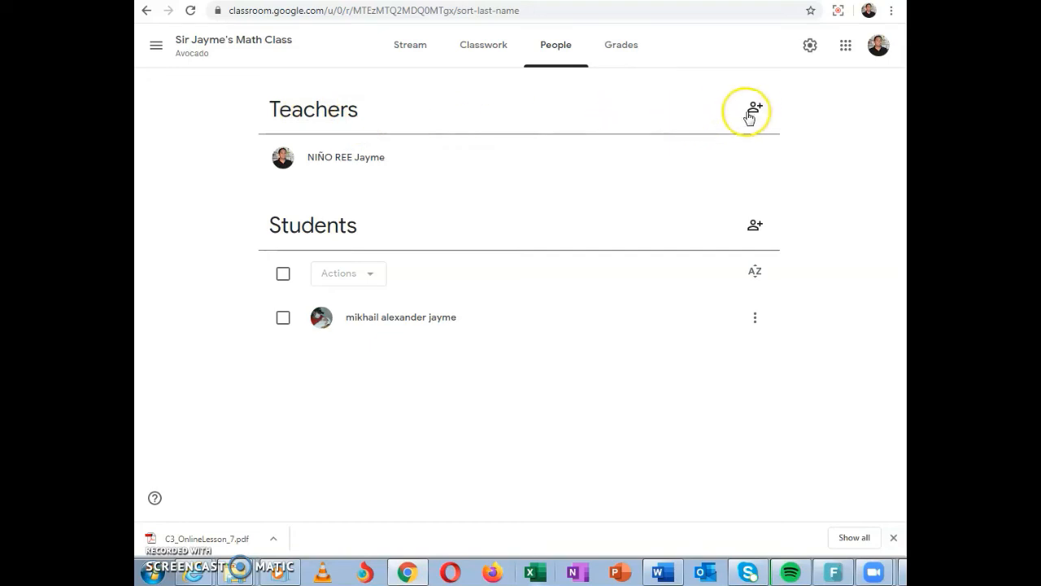
pyautogui.click(755, 227)
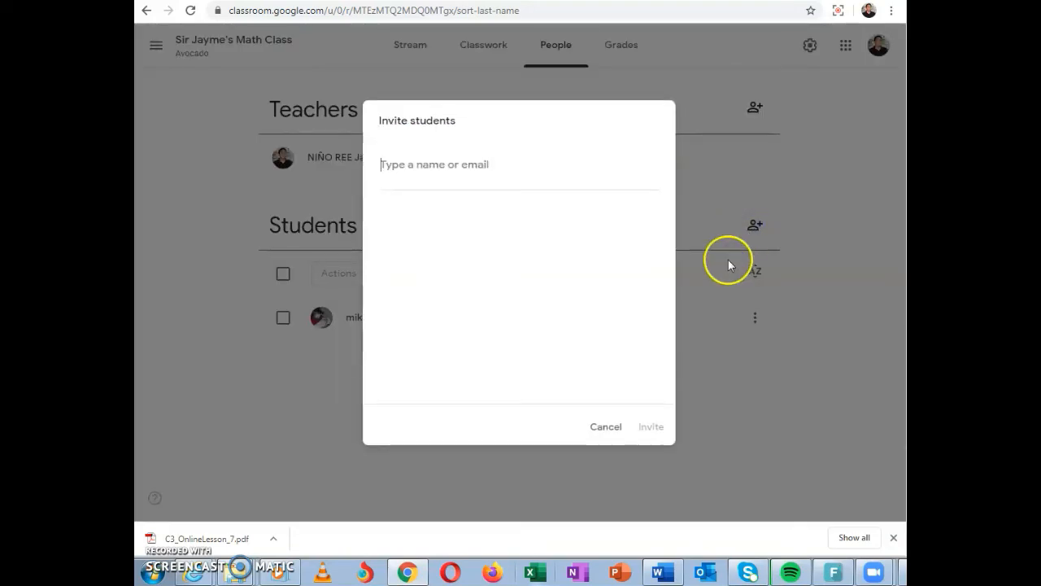
pyautogui.click(603, 427)
pyautogui.click(755, 107)
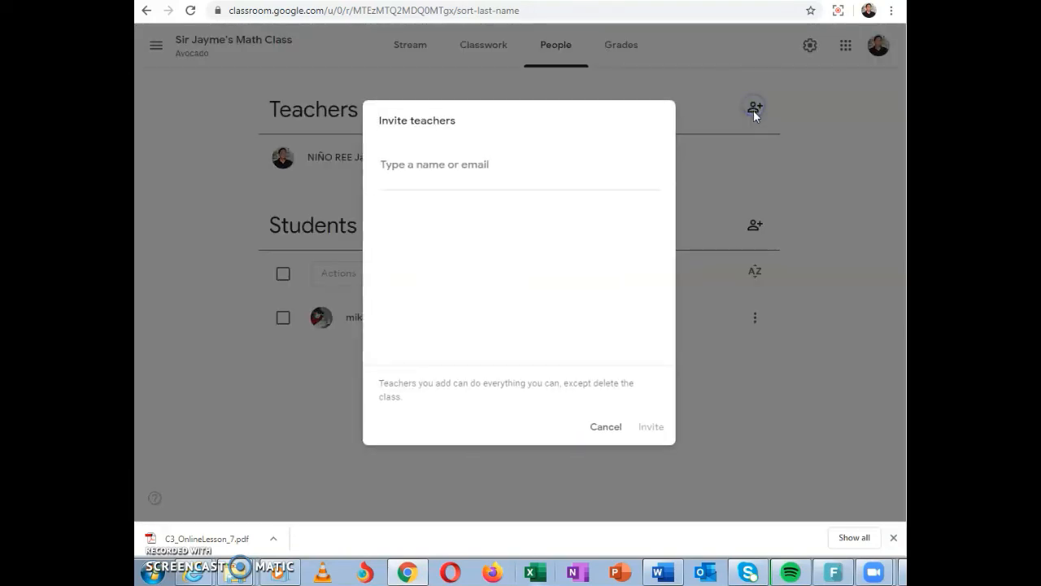
pyautogui.click(480, 168)
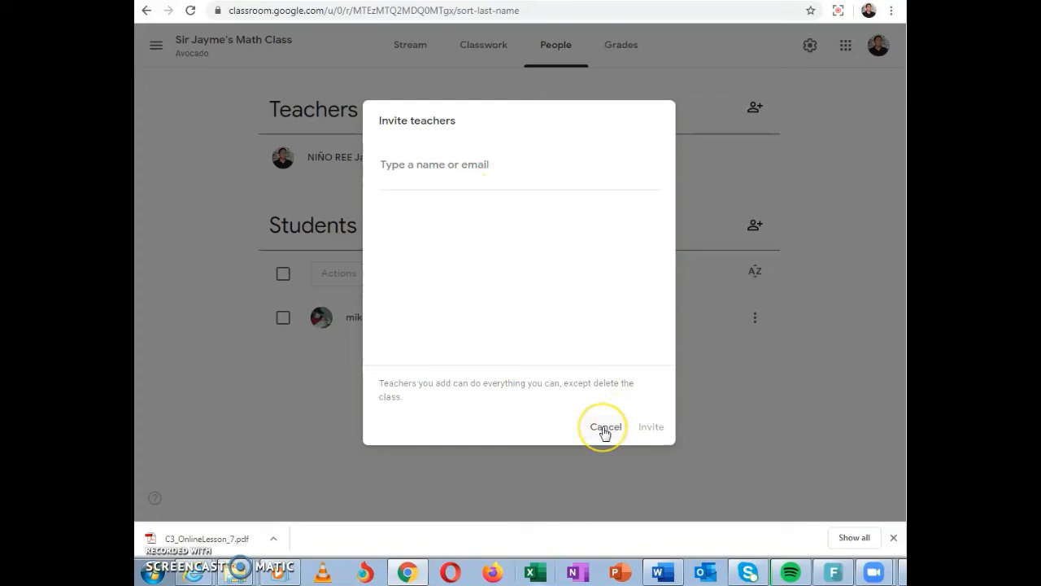
pyautogui.click(604, 429)
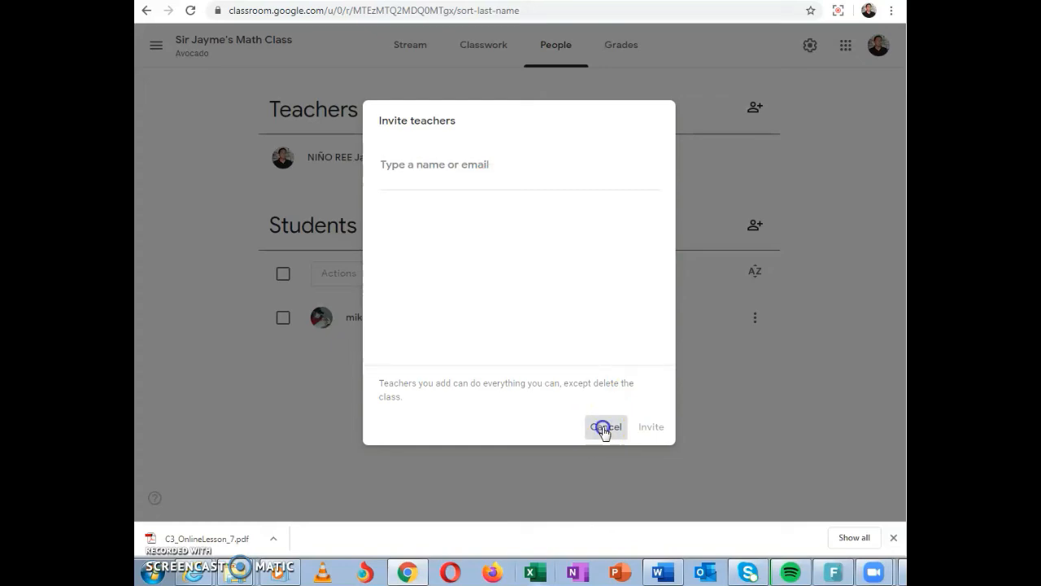
pyautogui.click(457, 169)
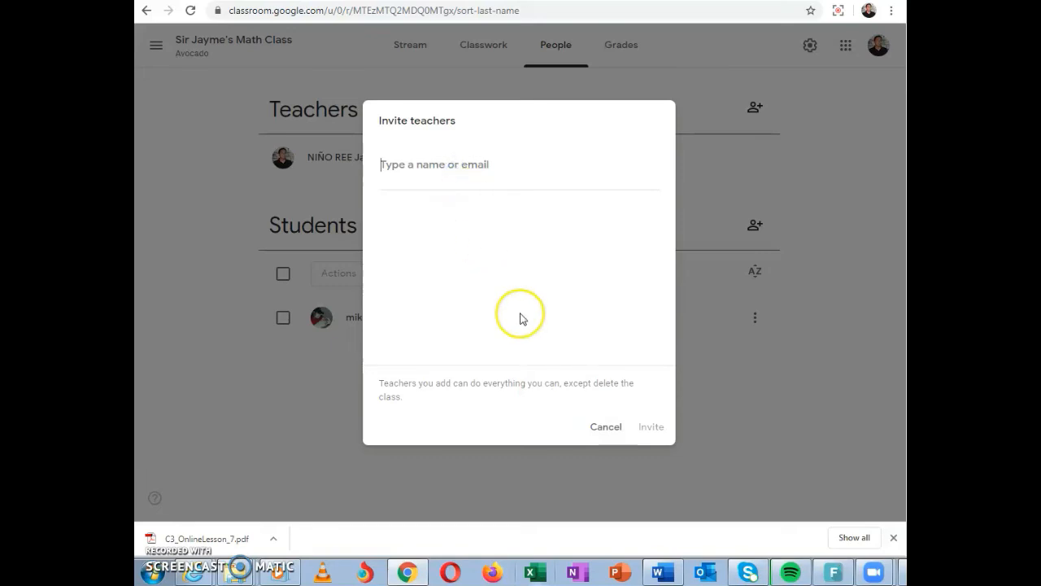
pyautogui.click(594, 428)
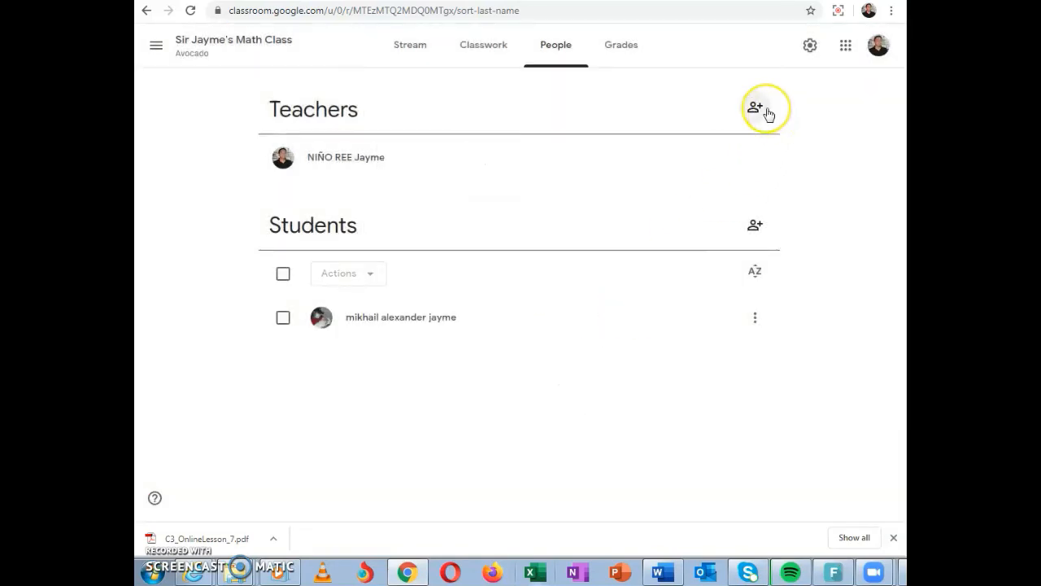
pyautogui.click(755, 228)
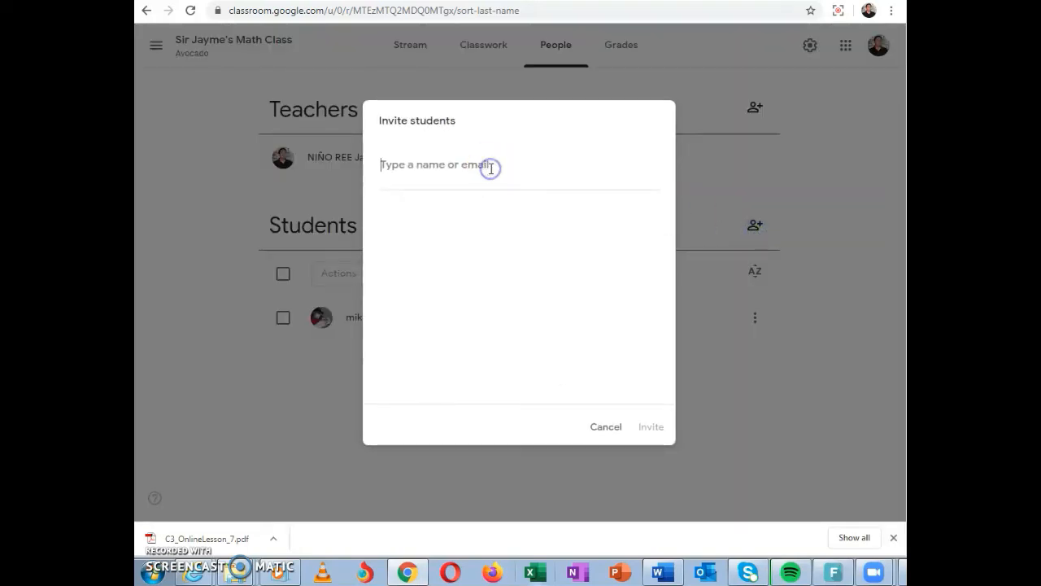
pyautogui.write('parent@gmai')
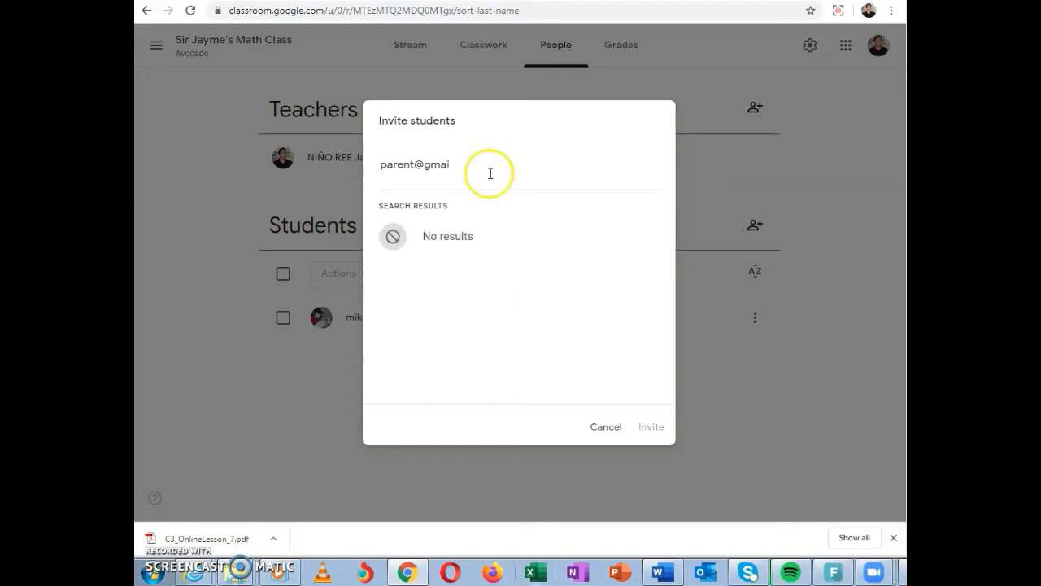
pyautogui.click(604, 426)
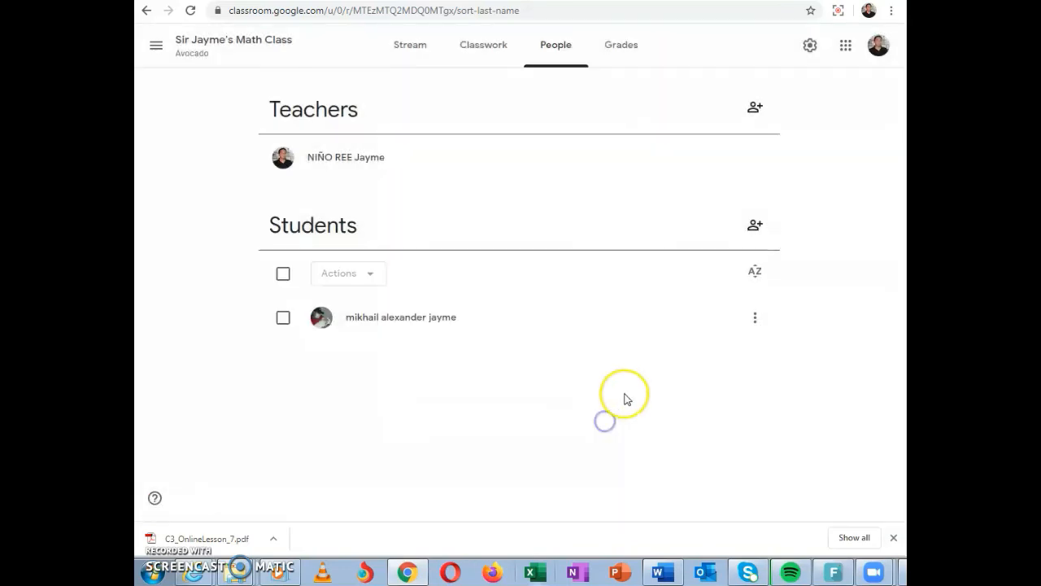
# View the individual options for the enrolled student, and select the student to see the available group actions
pyautogui.click(759, 323)
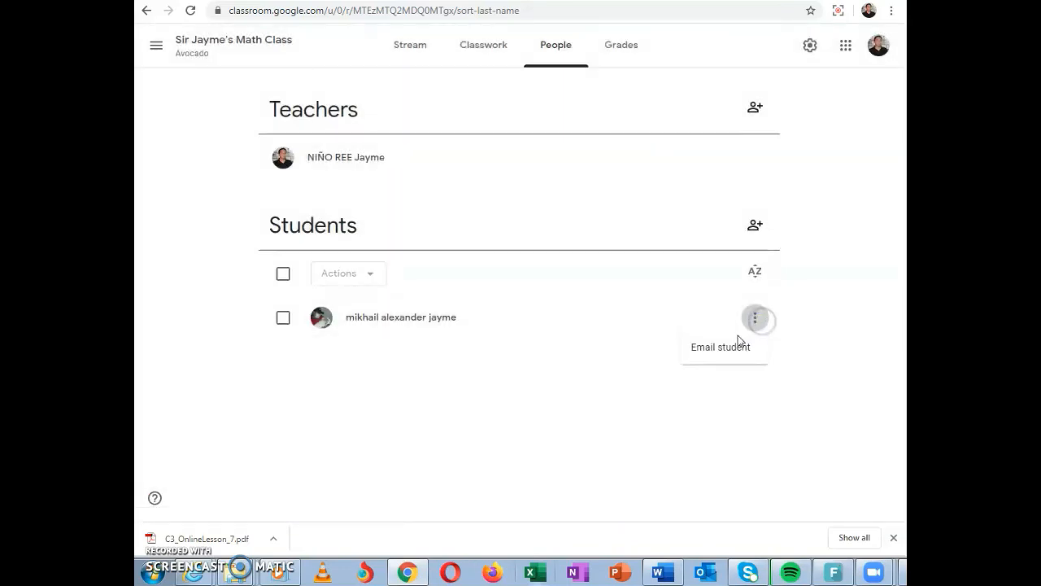
pyautogui.click(368, 276)
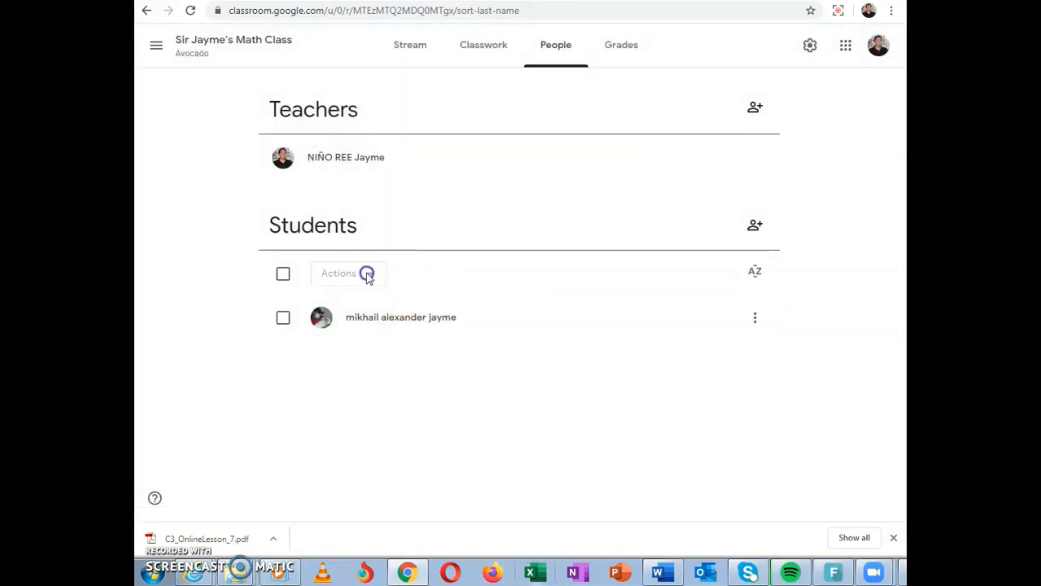
pyautogui.click(375, 281)
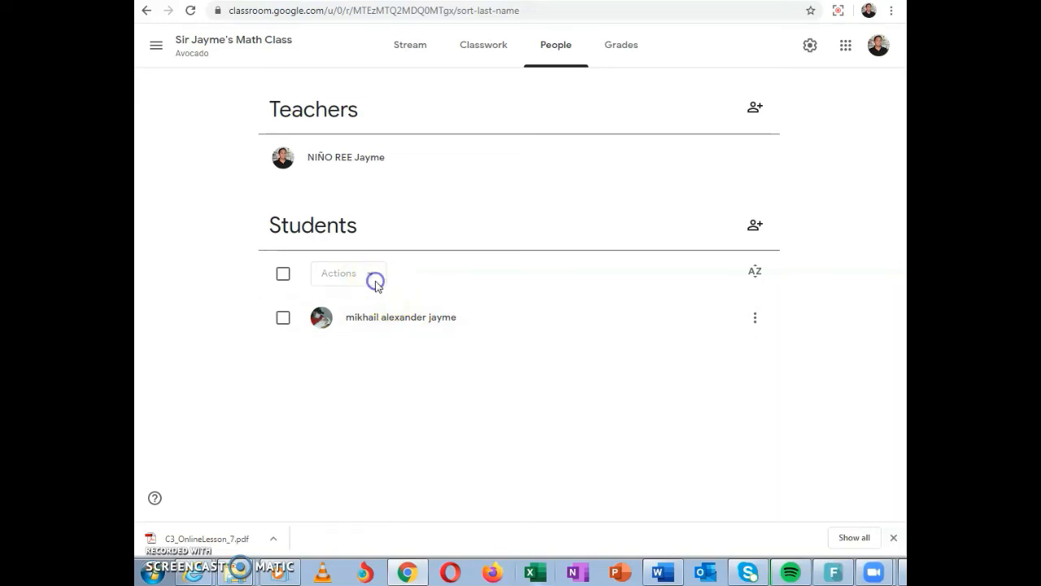
pyautogui.click(283, 317)
pyautogui.click(334, 278)
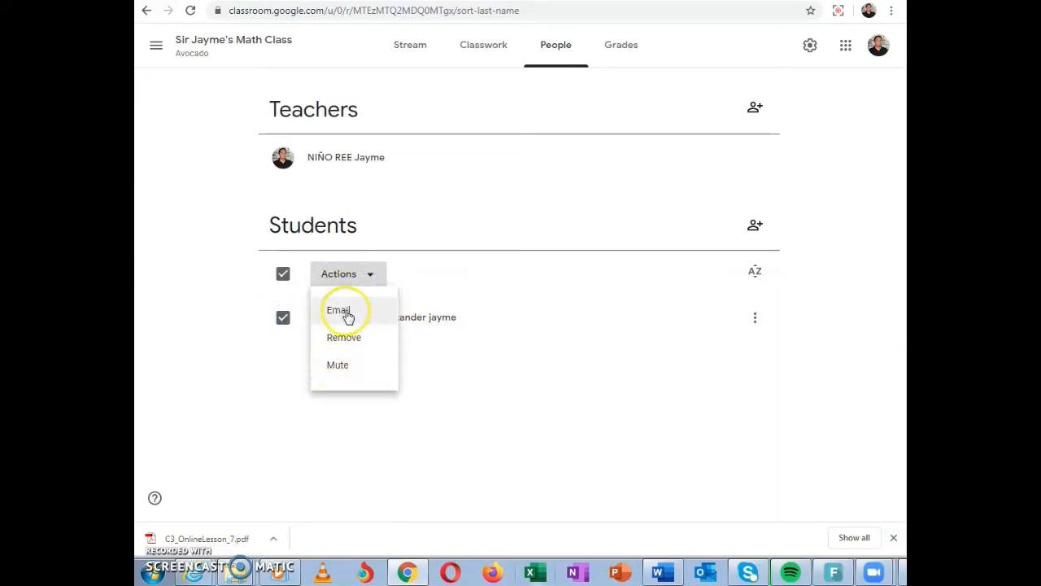
# Enter a grade of 80 for the student's Article Review, and view the student's work overview before returning to the class grades
pyautogui.click(623, 50)
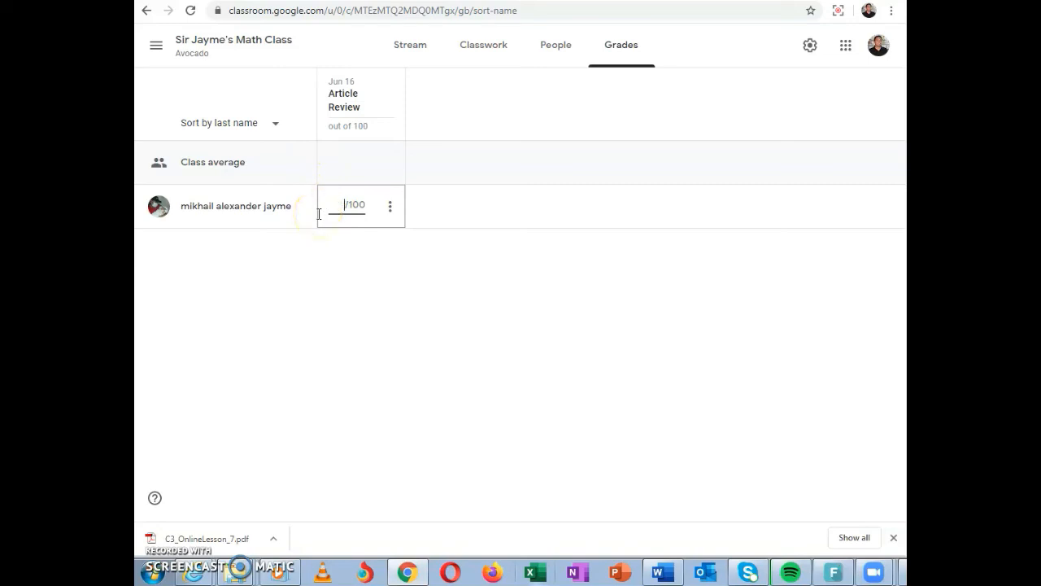
pyautogui.click(443, 275)
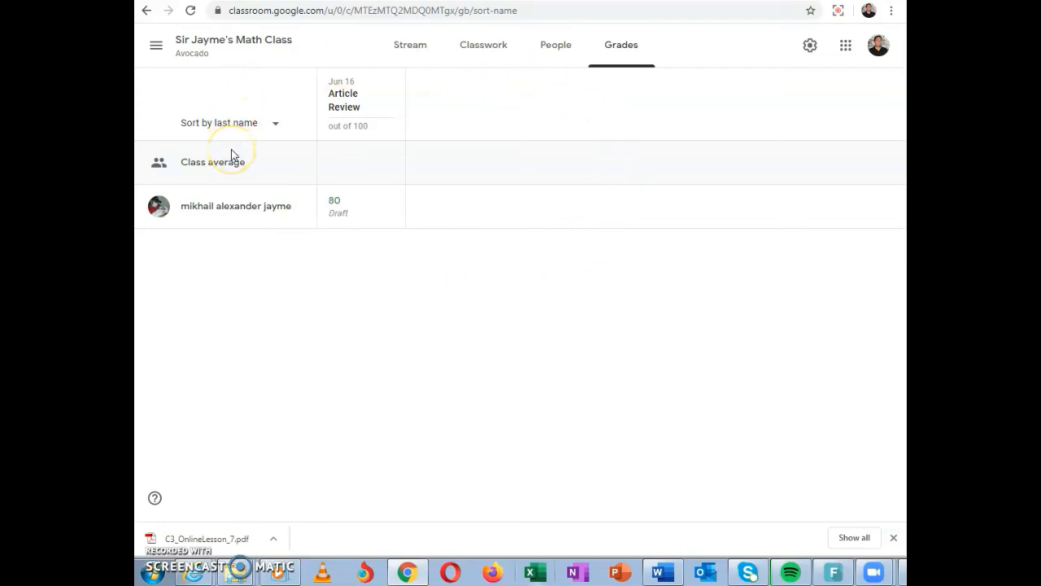
pyautogui.click(252, 213)
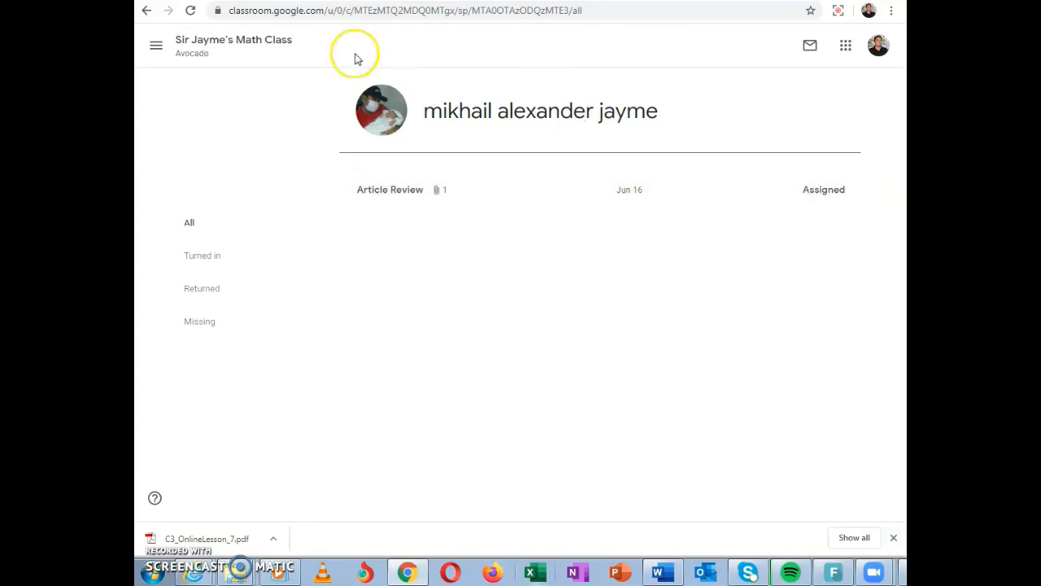
pyautogui.click(146, 12)
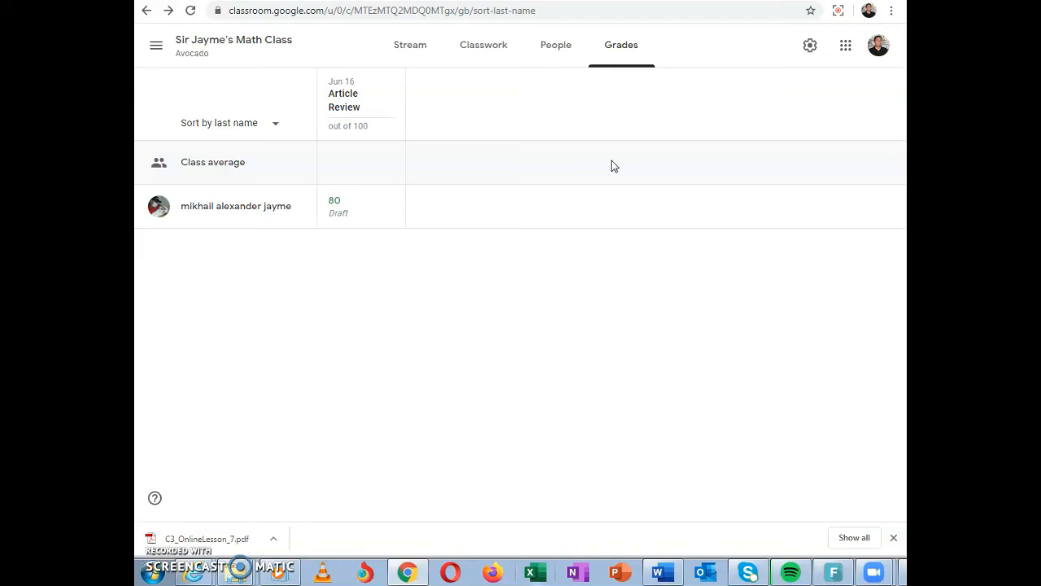
# Look through the class settings, including the class details and the options for class code, stream permissions and classwork notifications, without changing them
pyautogui.click(811, 48)
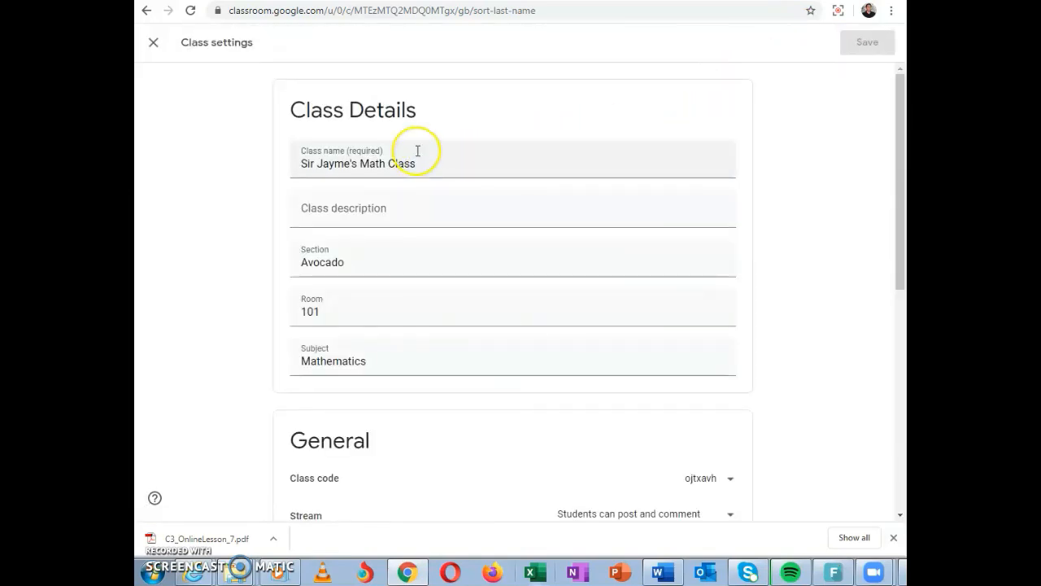
pyautogui.moveTo(900, 208); pyautogui.dragTo(895, 362)
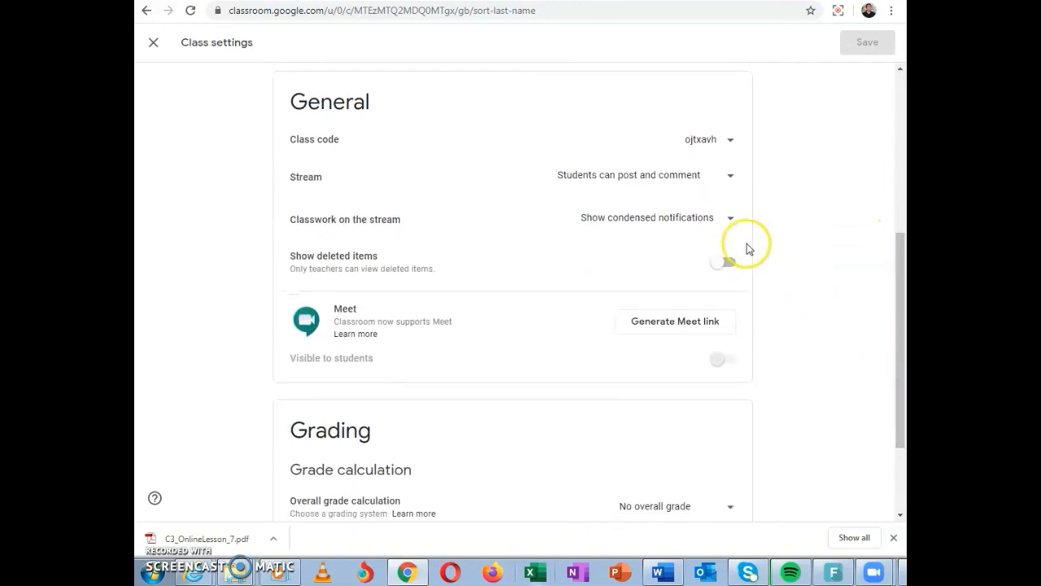
pyautogui.click(729, 141)
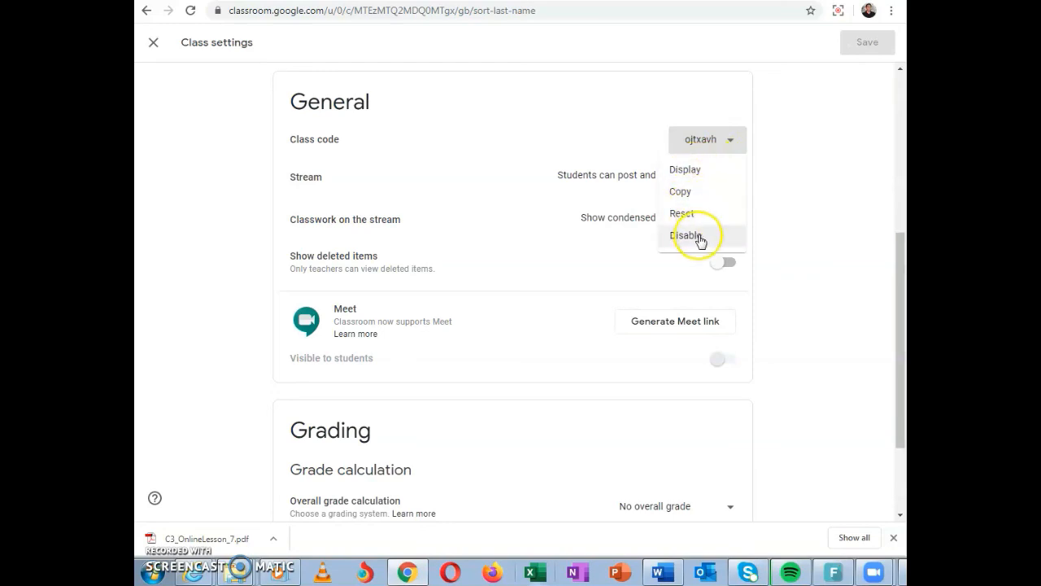
pyautogui.click(797, 169)
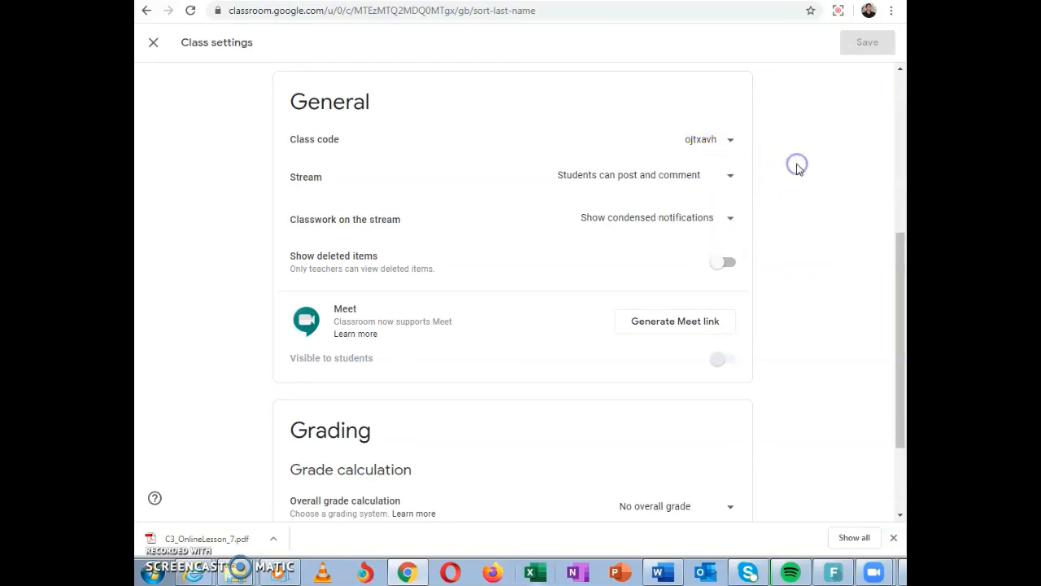
pyautogui.click(736, 177)
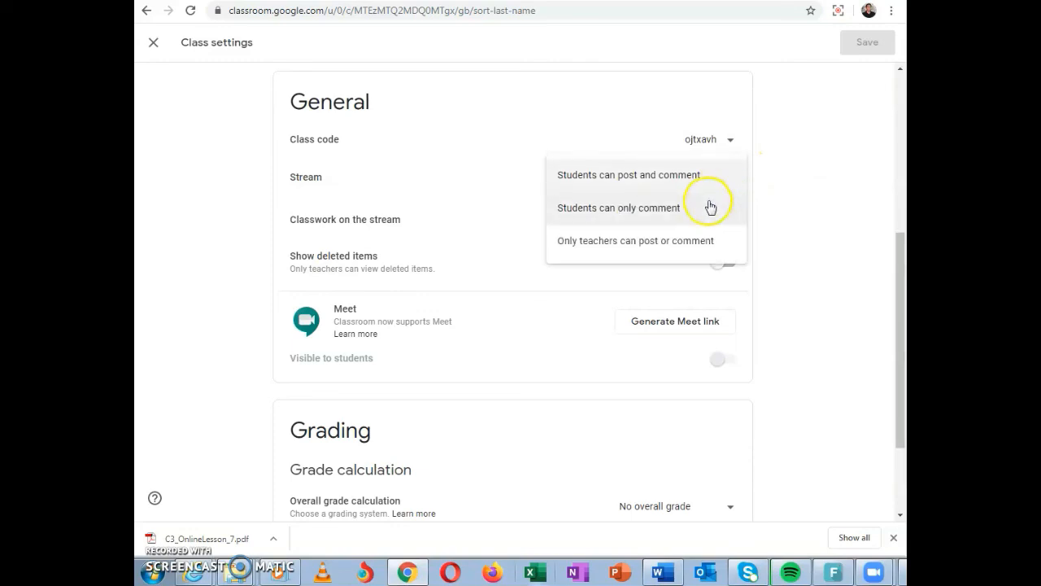
pyautogui.click(816, 196)
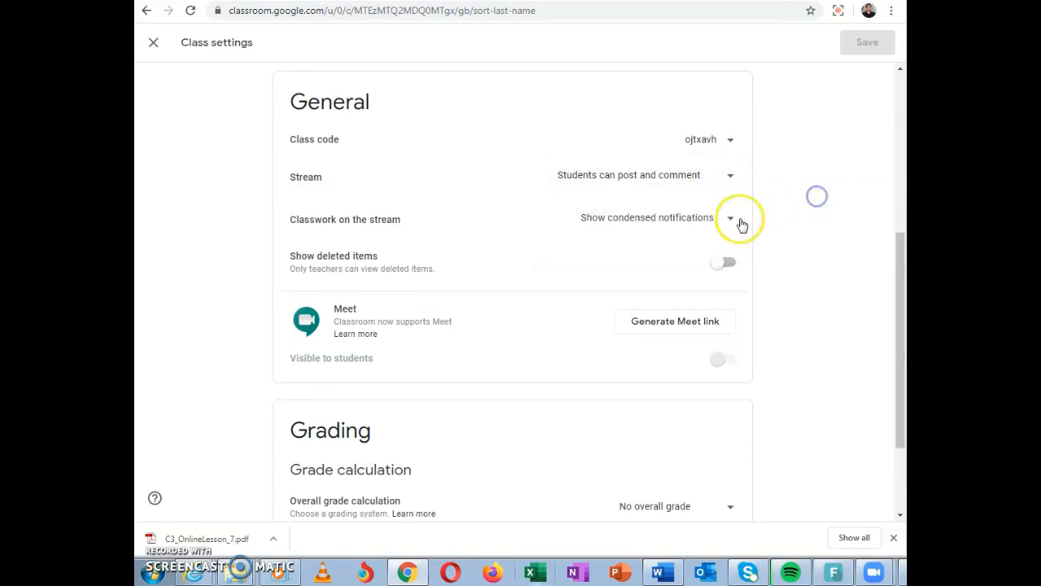
pyautogui.click(724, 220)
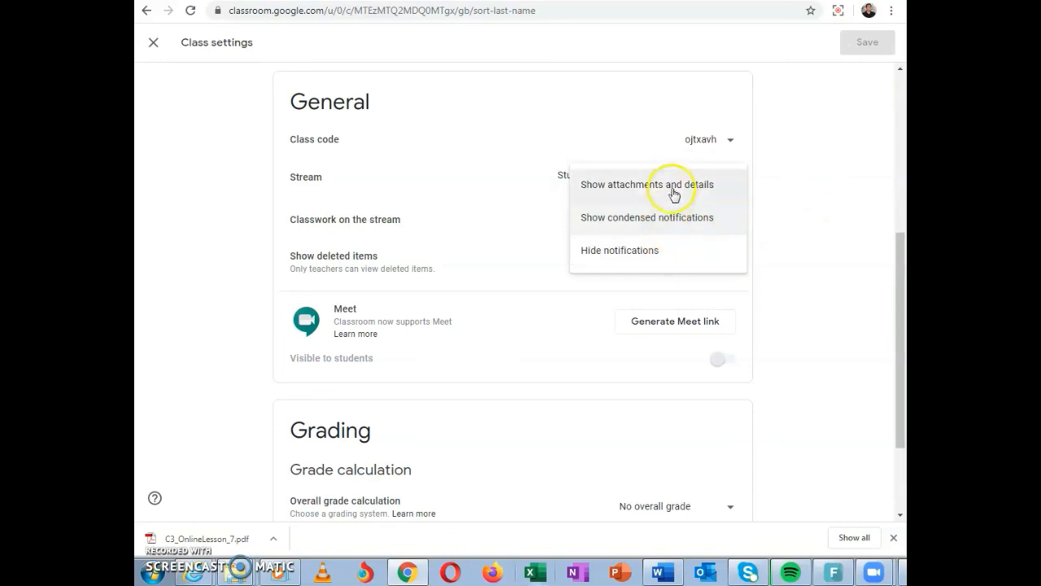
pyautogui.click(849, 230)
# Try the Show deleted items setting, and choose Weighted by category as the class's overall grade calculation
pyautogui.moveTo(900, 273); pyautogui.dragTo(901, 293)
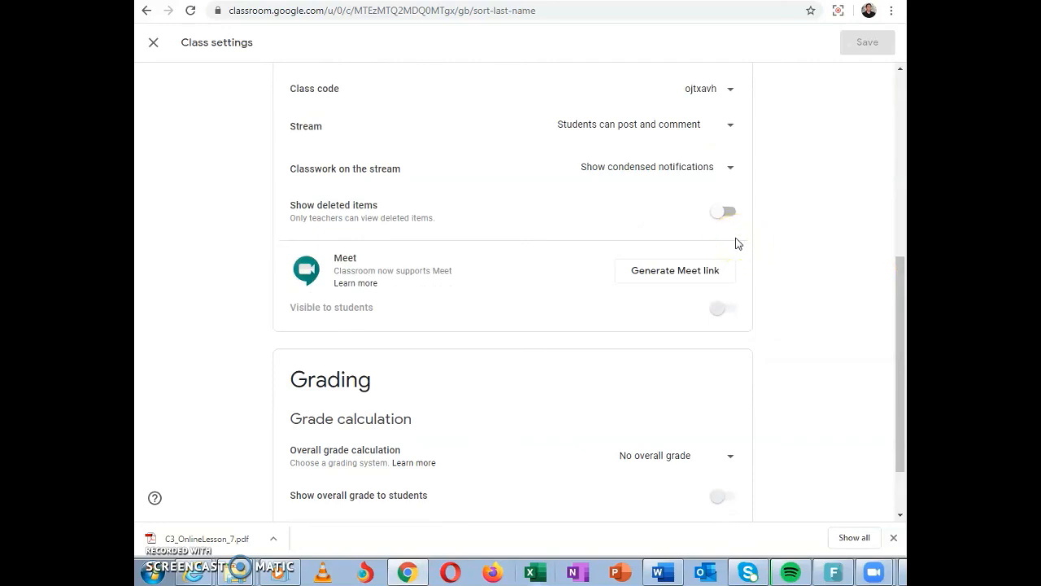
pyautogui.click(726, 215)
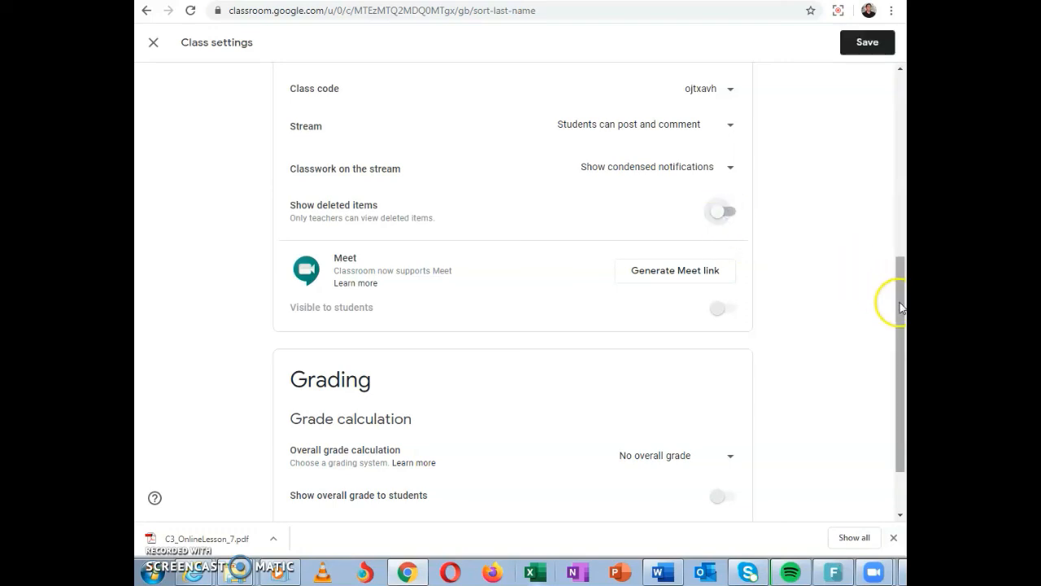
pyautogui.moveTo(901, 307); pyautogui.dragTo(901, 347)
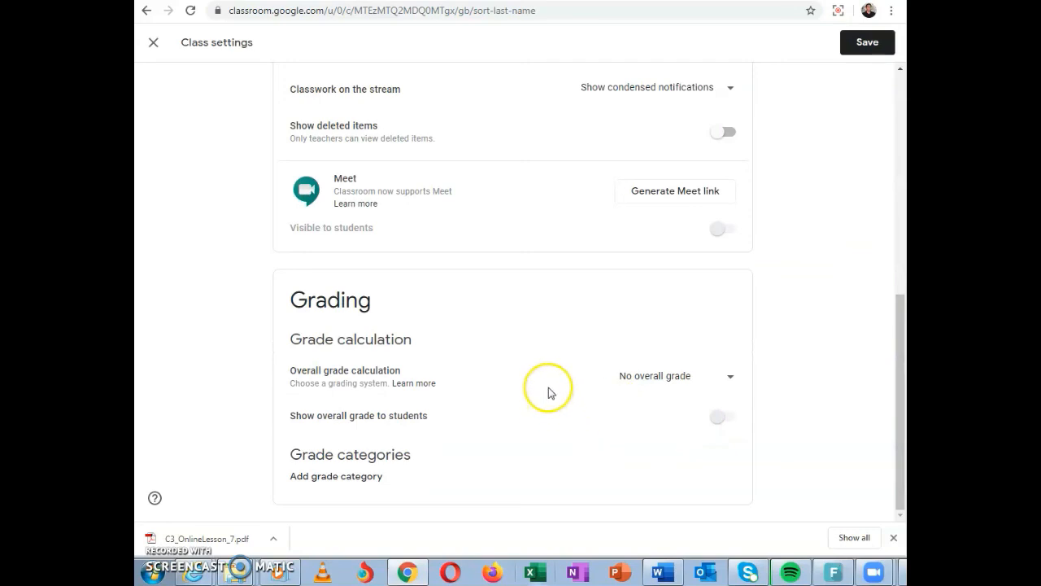
pyautogui.click(730, 379)
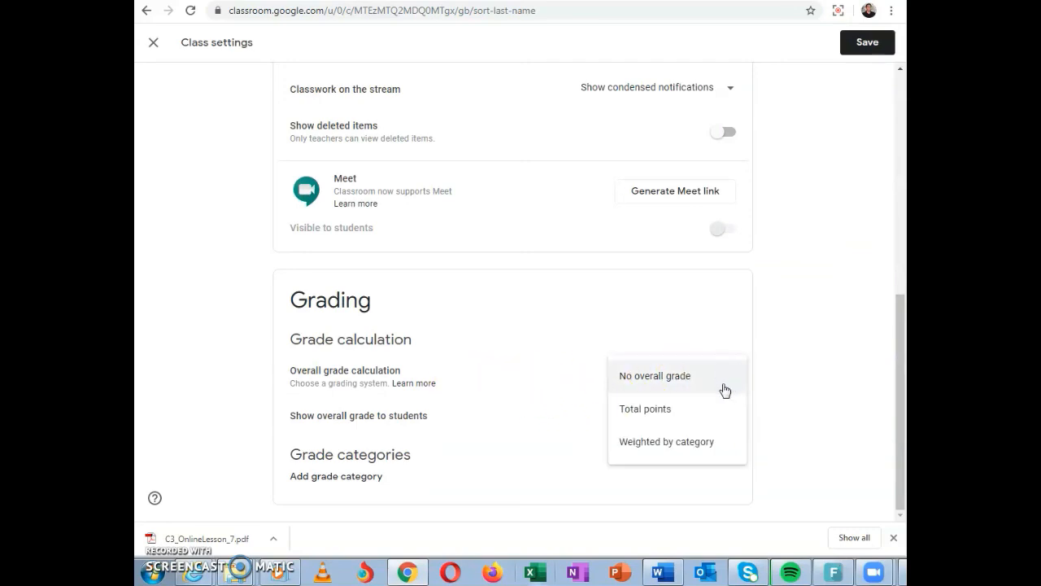
pyautogui.click(680, 446)
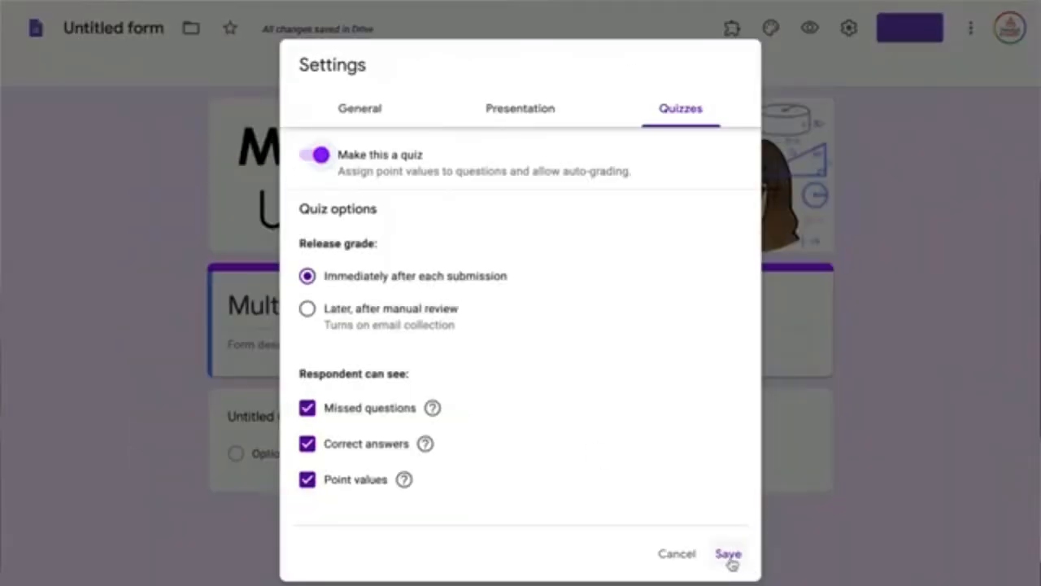
# In Google Forms, save the quiz settings with grades released immediately after each submission and missed questions, correct answers and point values shown
pyautogui.click(729, 556)
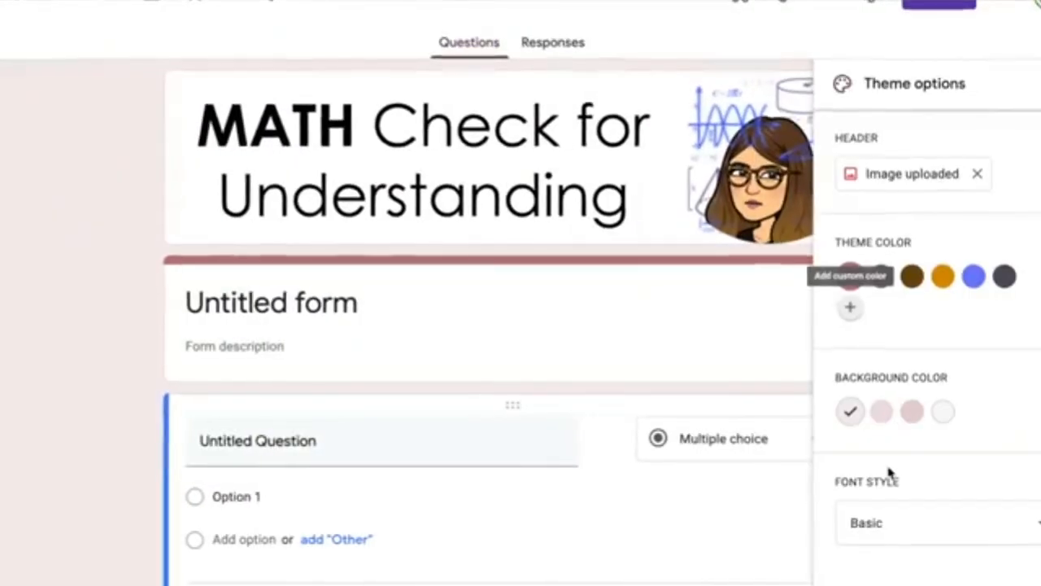
# Add the custom purple #9500ff as the form's theme color, keep the Basic font style, and close the theme options
pyautogui.click(850, 307)
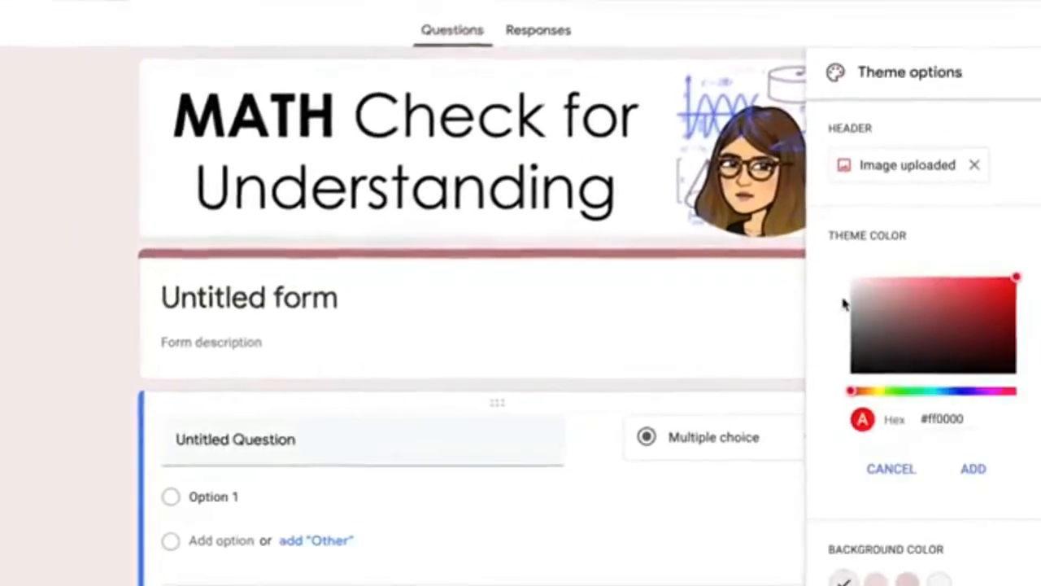
pyautogui.click(945, 390)
pyautogui.moveTo(941, 389); pyautogui.dragTo(960, 374)
pyautogui.click(947, 464)
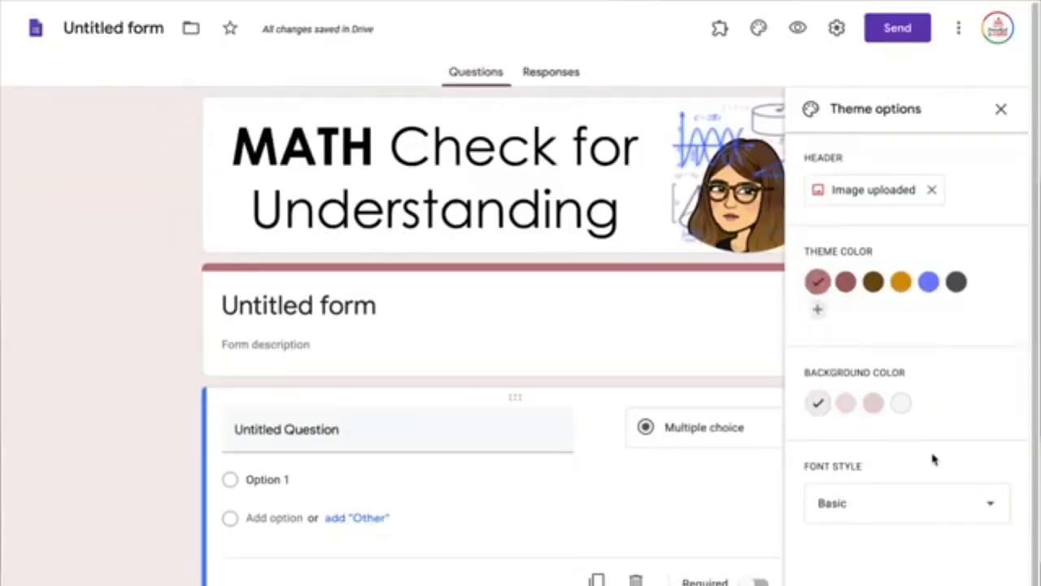
pyautogui.click(907, 506)
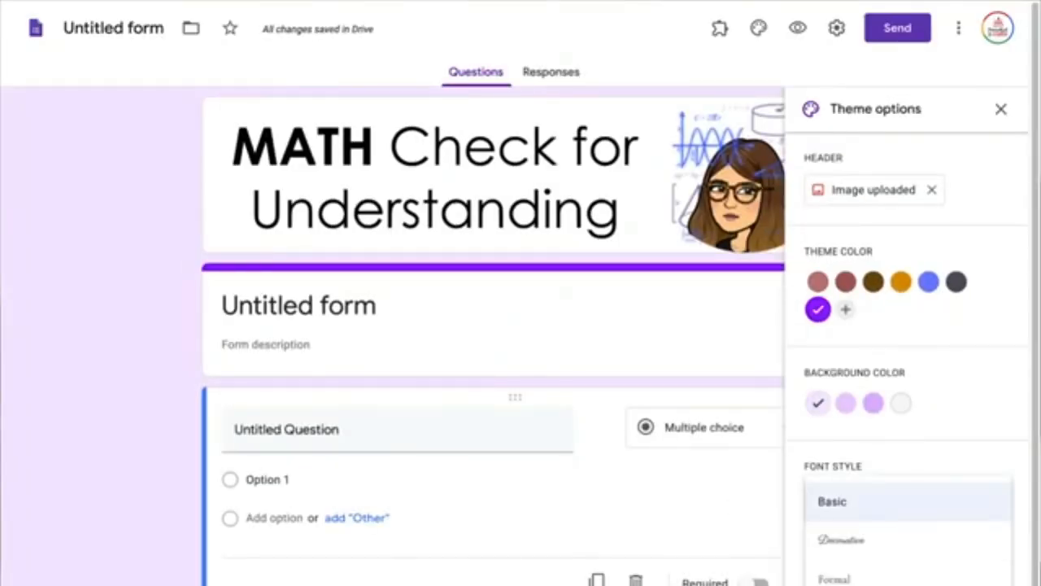
pyautogui.click(909, 502)
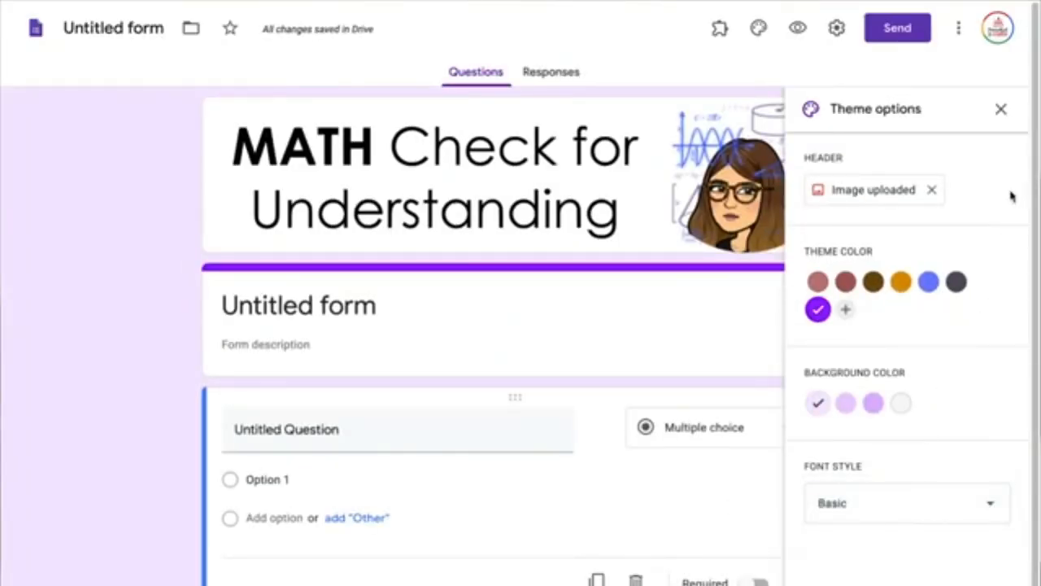
pyautogui.click(1002, 110)
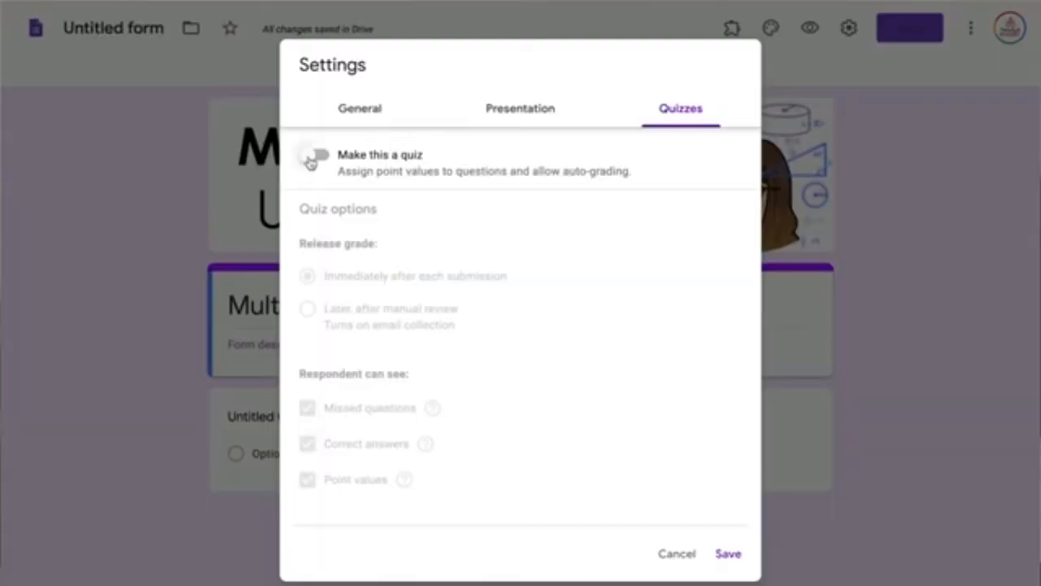
# Make the form a quiz so that questions carry point values and can be auto-graded
pyautogui.click(316, 156)
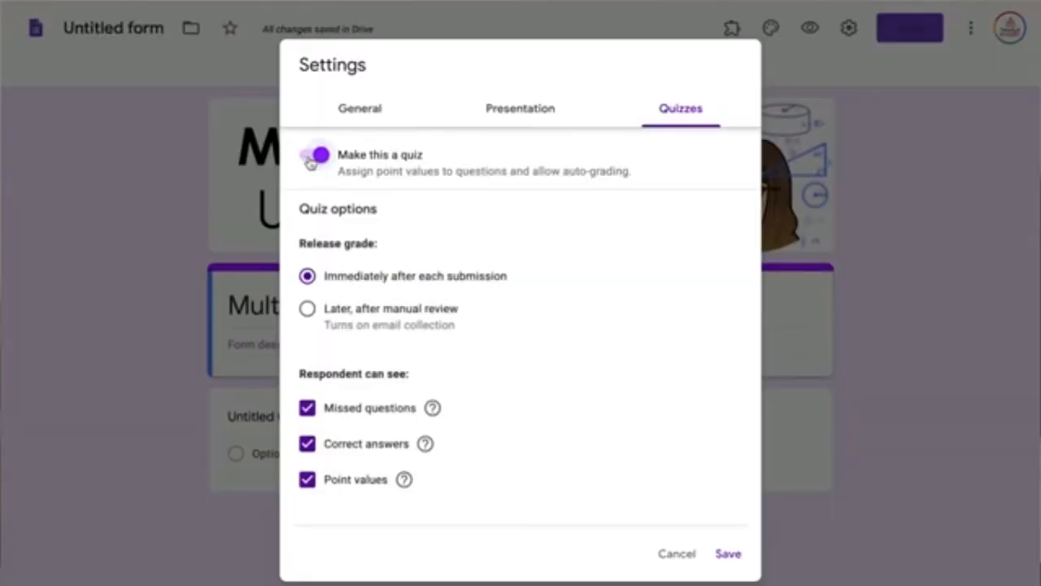